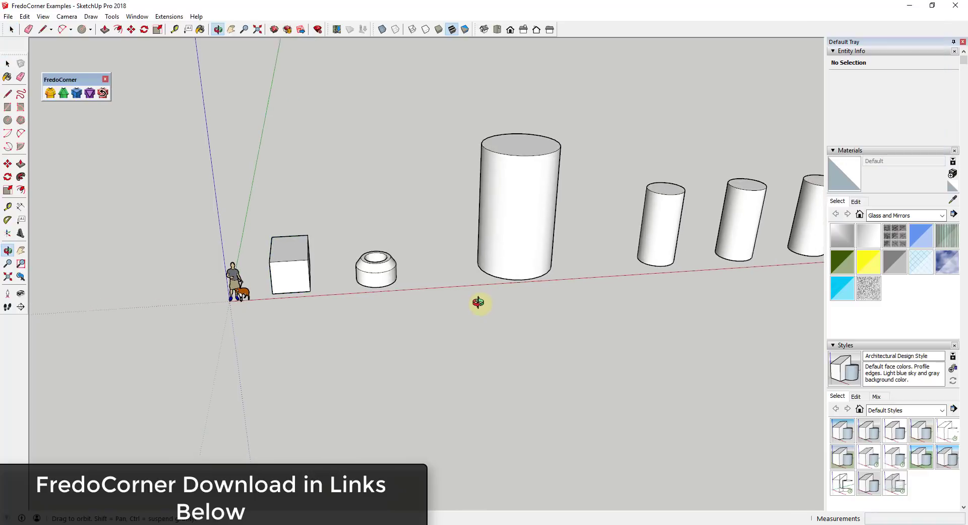
# Step: Frame the cube and tube in view and shift the FredoCorner toolbar higher
pyautogui.moveTo(475, 303); pyautogui.dragTo(506, 298, button='middle')
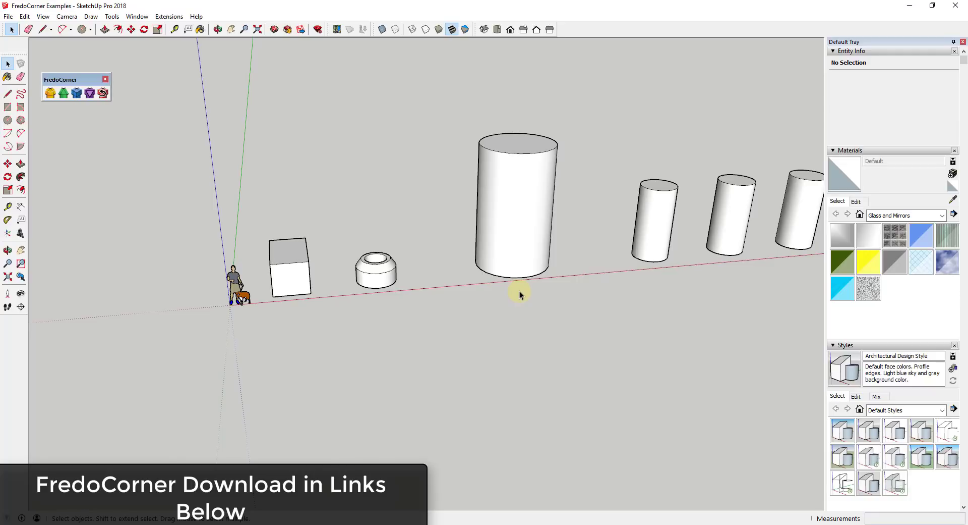
pyautogui.moveTo(696, 230); pyautogui.dragTo(729, 199, button='middle')
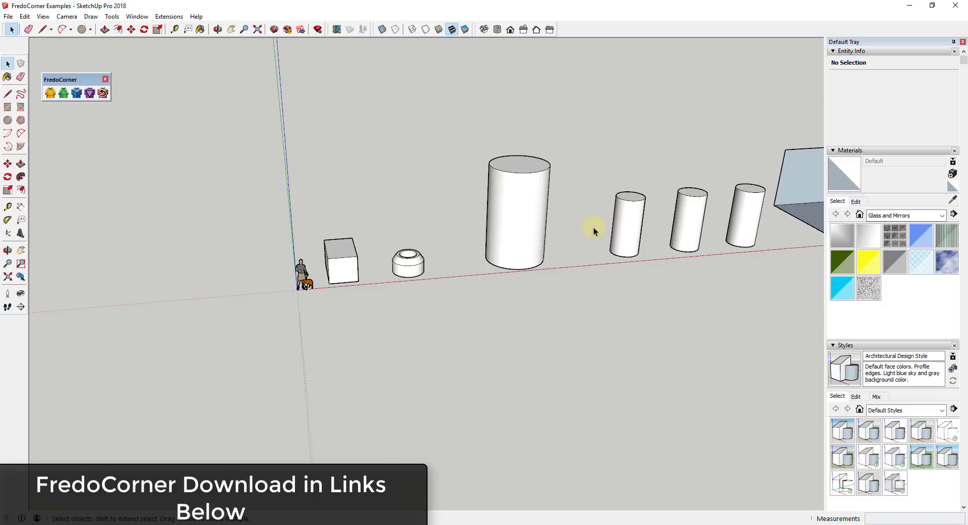
pyautogui.scroll(5, 372, 270)
pyautogui.moveTo(372, 270); pyautogui.dragTo(126, 131, button='middle')
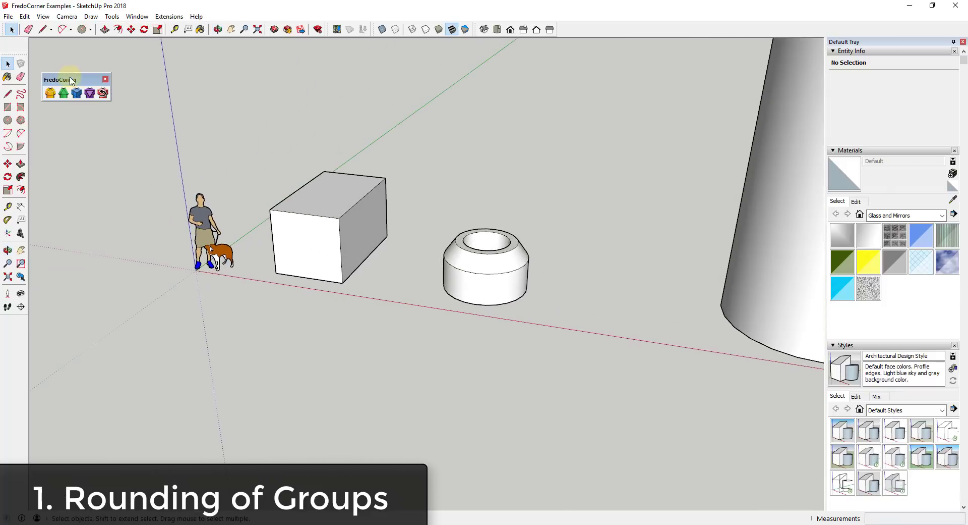
pyautogui.moveTo(71, 79); pyautogui.dragTo(70, 51)
pyautogui.scroll(2, 307, 247)
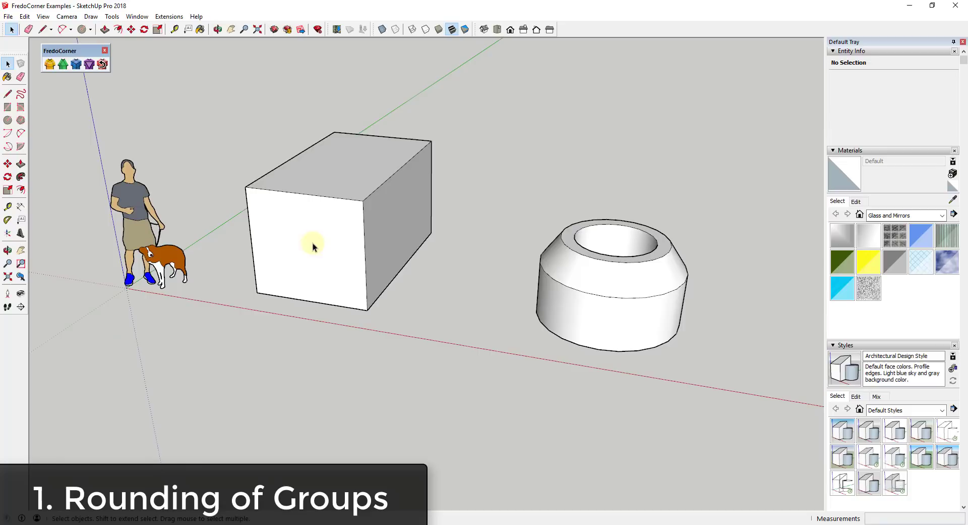
# Step: Select the cube group and zoom in and out around it
pyautogui.click(317, 244)
pyautogui.scroll(-2, 371, 196)
pyautogui.scroll(2, 373, 202)
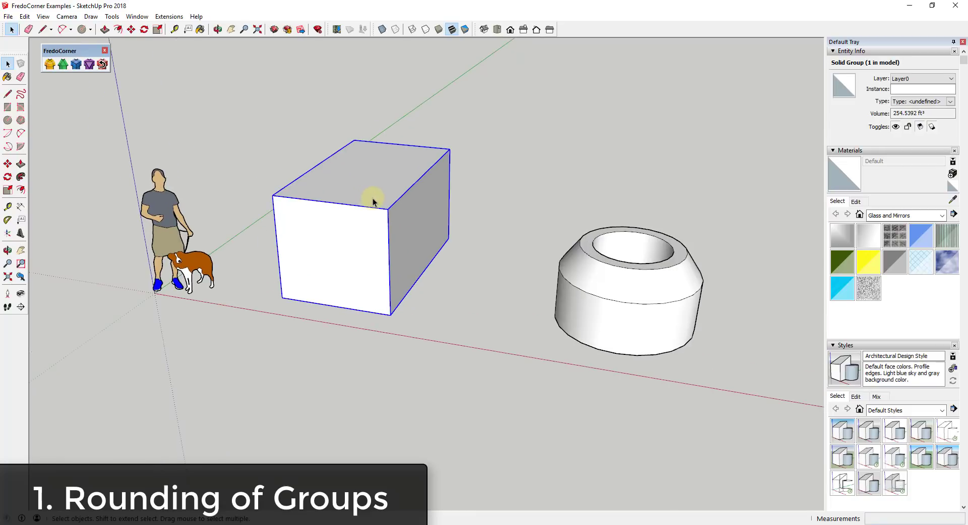
pyautogui.scroll(-2, 517, 177)
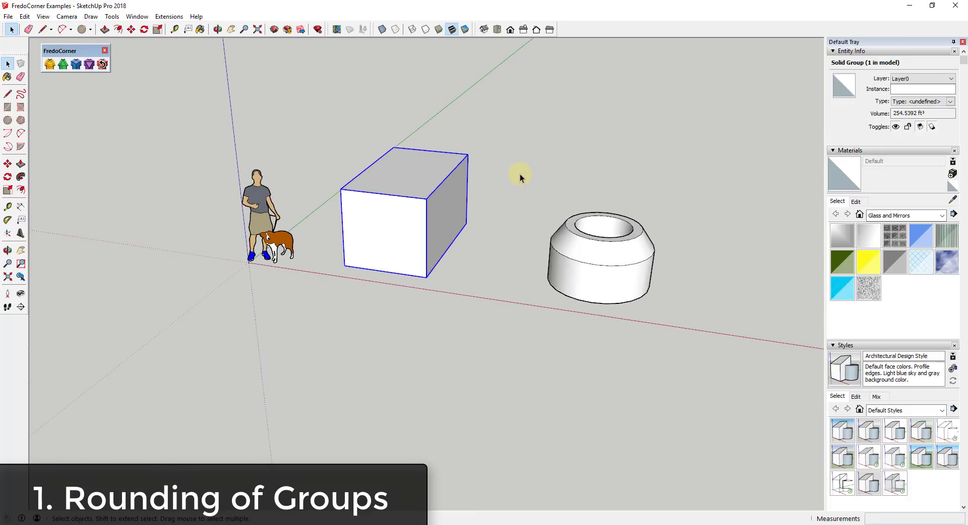
pyautogui.scroll(3, 449, 181)
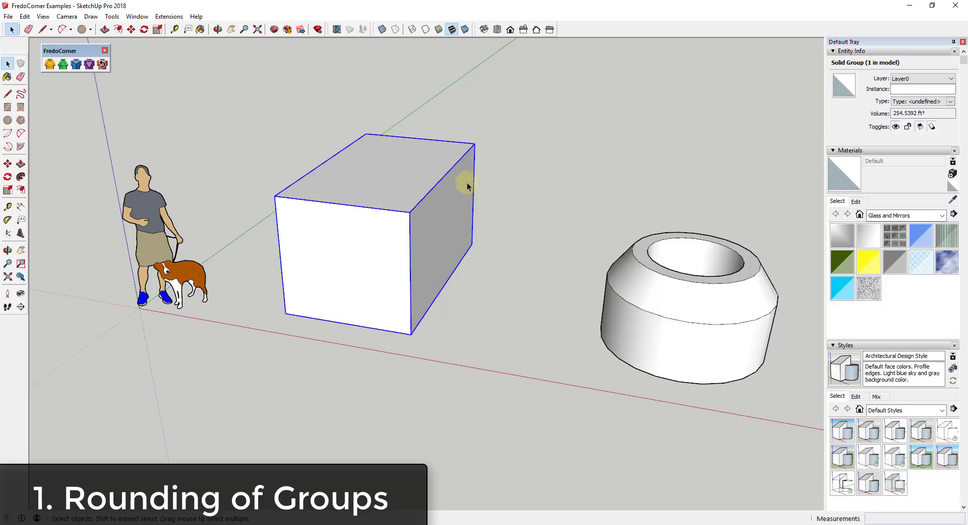
# Step: Move the tube further right along the ground
pyautogui.moveTo(465, 184); pyautogui.dragTo(519, 199, button='middle')
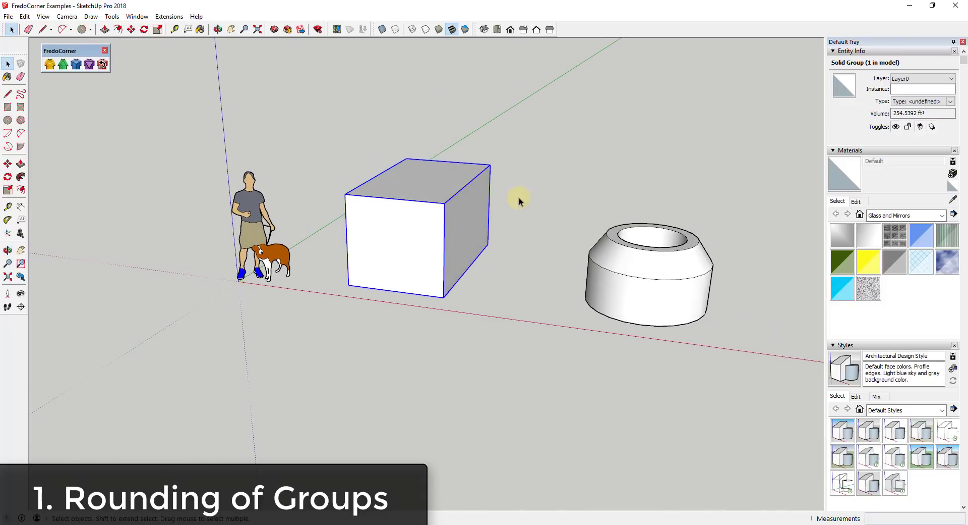
pyautogui.scroll(-1, 489, 187)
pyautogui.scroll(-2, 426, 217)
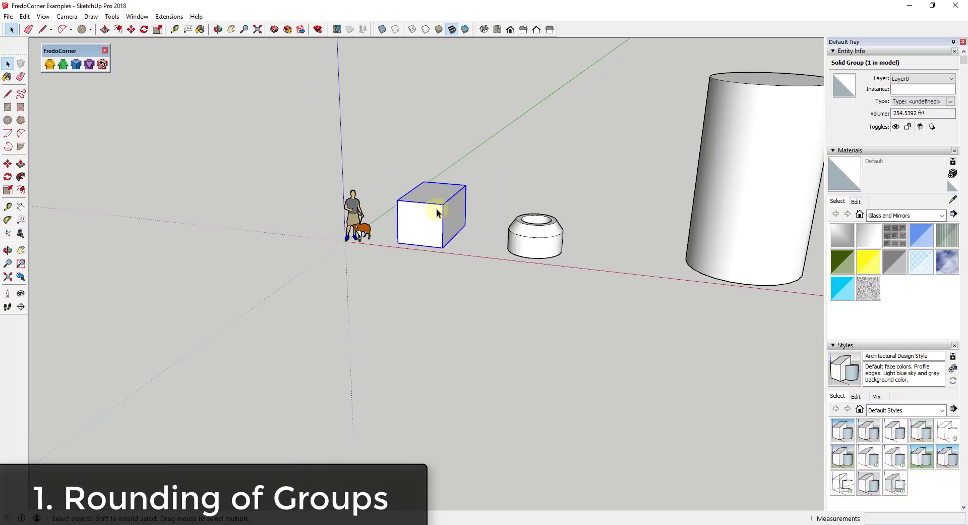
pyautogui.scroll(3, 441, 214)
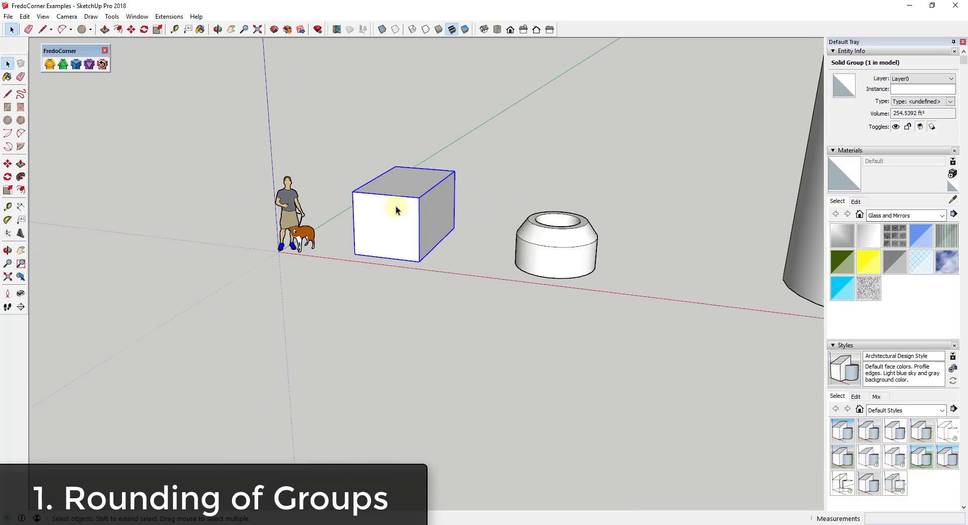
pyautogui.click(525, 227)
pyautogui.press('m')
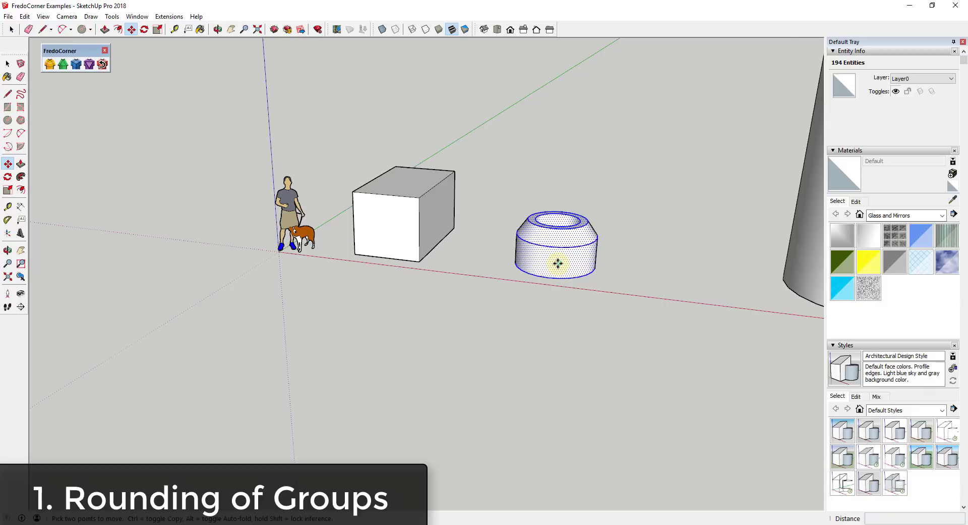
pyautogui.moveTo(557, 263); pyautogui.dragTo(663, 275)
# Step: Draw a rectangle beside the cube and push/pull it up into a second box
pyautogui.press('r')
pyautogui.click(446, 262)
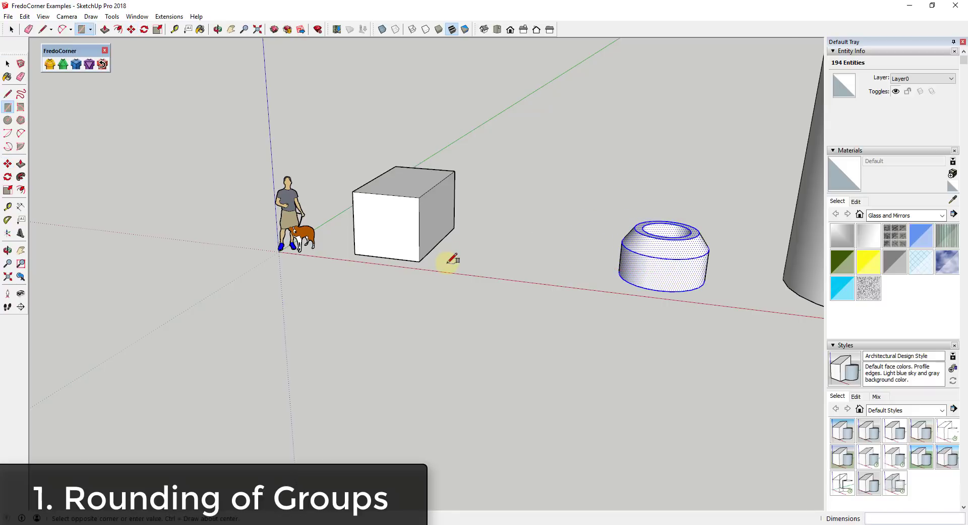
pyautogui.click(541, 235)
pyautogui.press('space')
pyautogui.press('p')
pyautogui.moveTo(498, 254); pyautogui.dragTo(504, 181)
pyautogui.press('space')
# Step: Show the Round Corner toolbar, pick two of the right box's edges, then cancel
pyautogui.rightClick(580, 29)
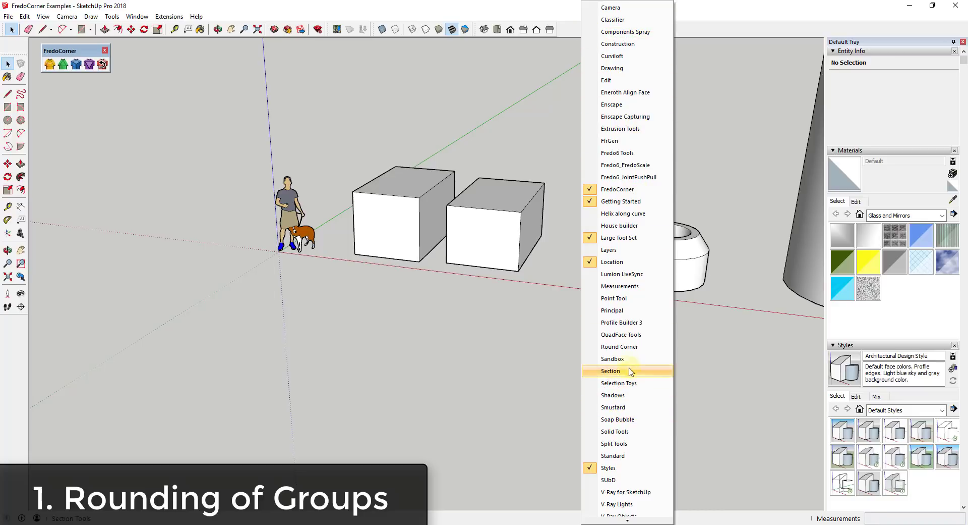
pyautogui.click(620, 348)
pyautogui.moveTo(394, 78); pyautogui.dragTo(436, 76)
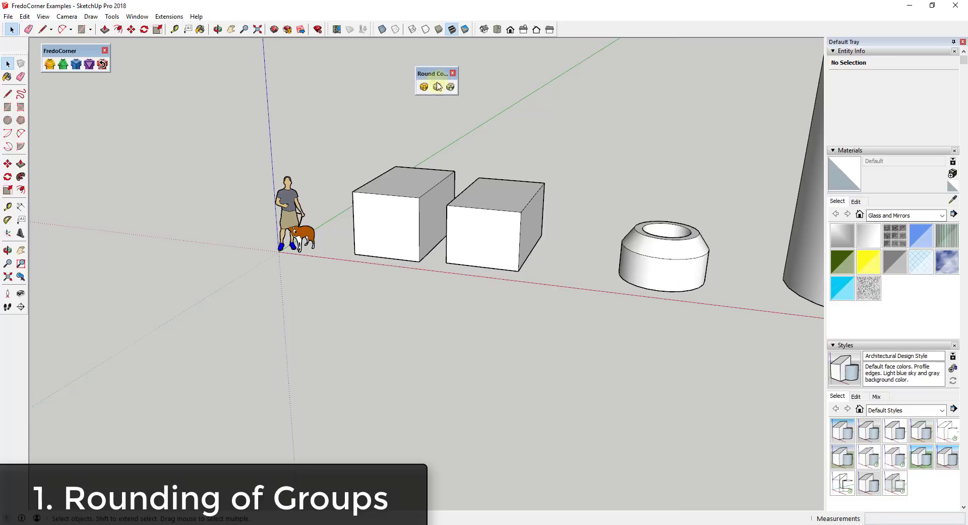
pyautogui.click(424, 86)
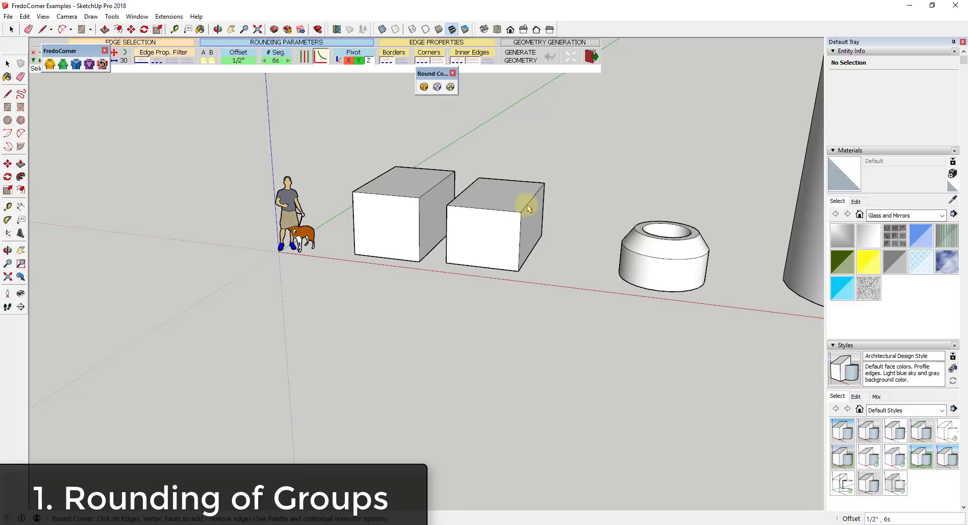
pyautogui.click(519, 206)
pyautogui.click(474, 209)
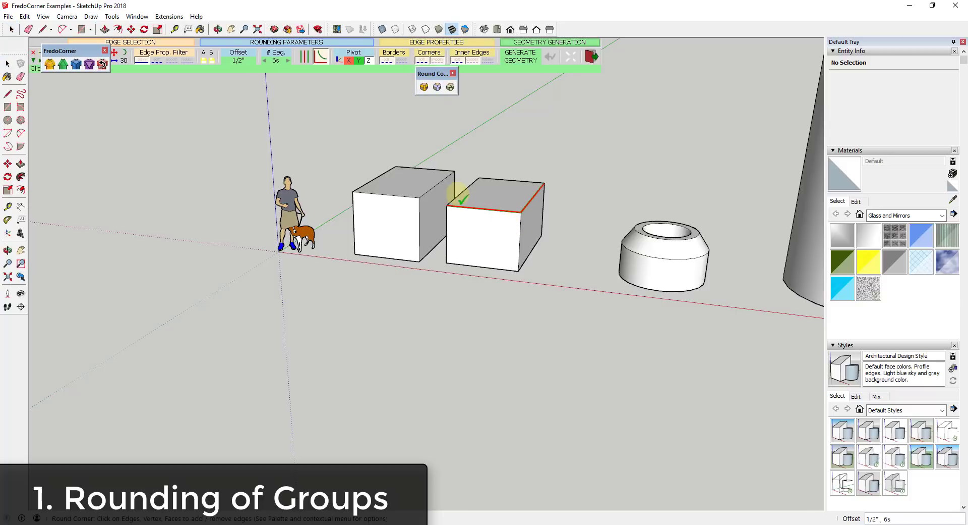
pyautogui.scroll(5, 552, 197)
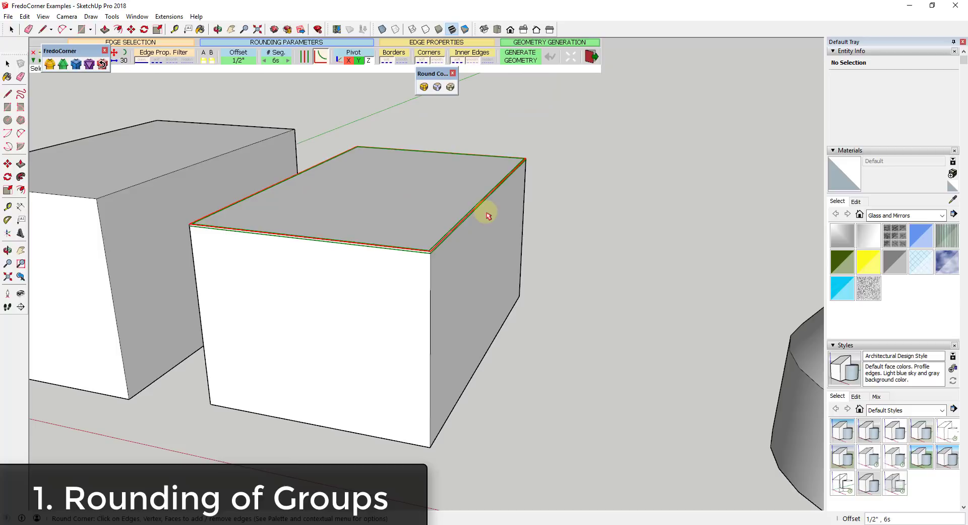
pyautogui.press('space')
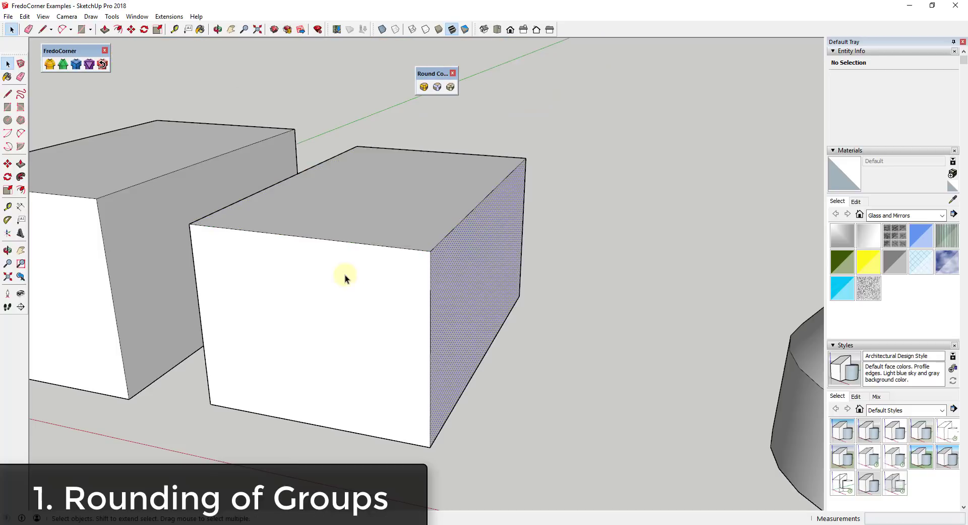
# Step: Try Round Corner on the right box's front face, cancel, and close the toolbar
pyautogui.click(345, 274)
pyautogui.scroll(-5, 761, 194)
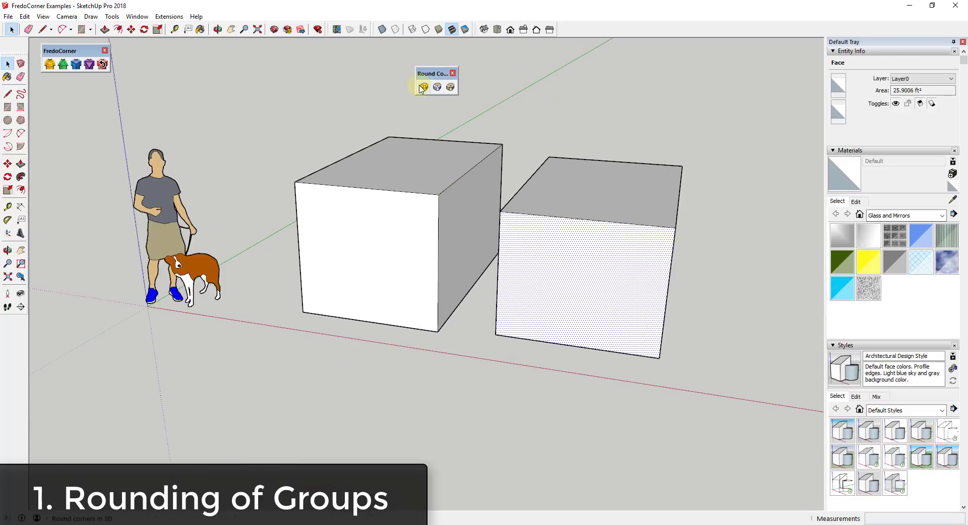
pyautogui.click(424, 88)
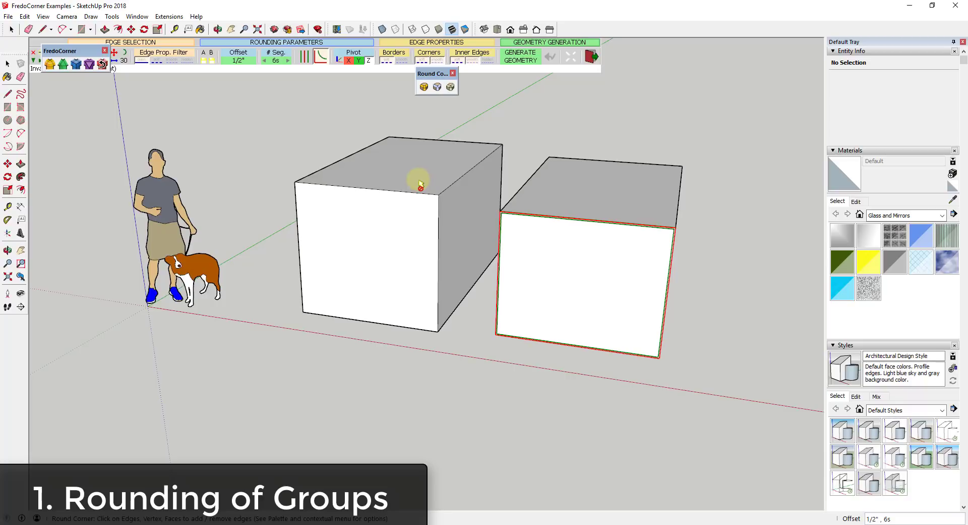
pyautogui.press('space')
pyautogui.click(454, 74)
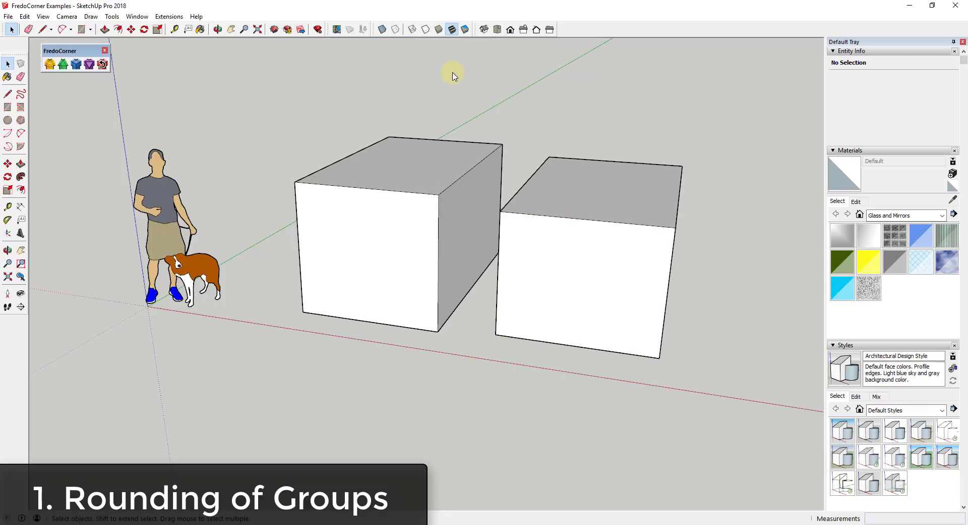
pyautogui.scroll(-3, 601, 212)
pyautogui.scroll(2, 580, 253)
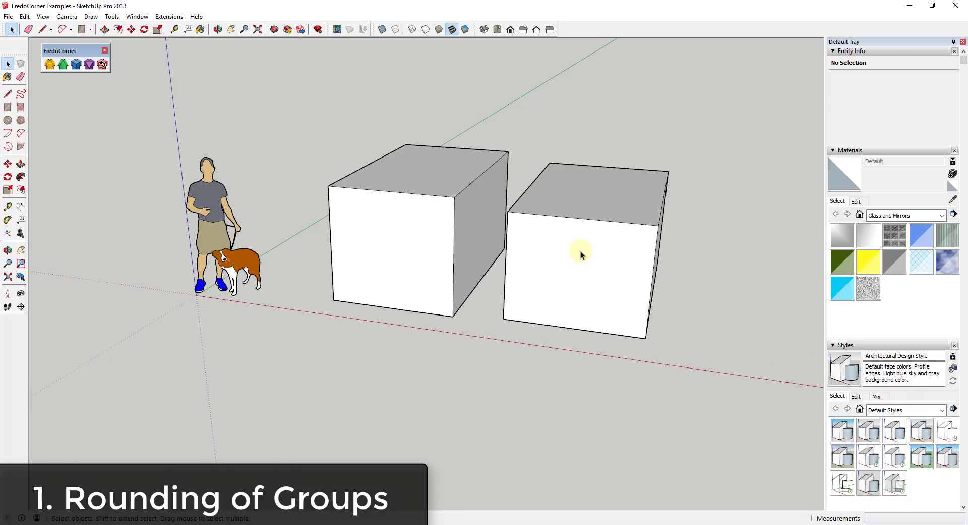
# Step: Apply FredoCorner Round to all left-box edges at a 4" radius and generate it
pyautogui.click(50, 64)
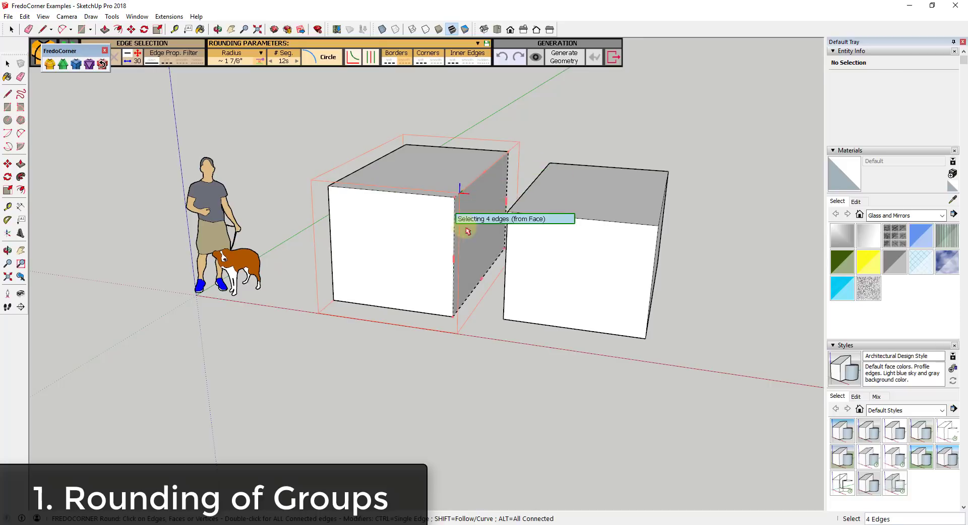
pyautogui.moveTo(486, 200)
pyautogui.mouseDown(button='middle')
pyautogui.moveTo(504, 190)
pyautogui.moveTo(480, 195)
pyautogui.mouseUp(button='middle')
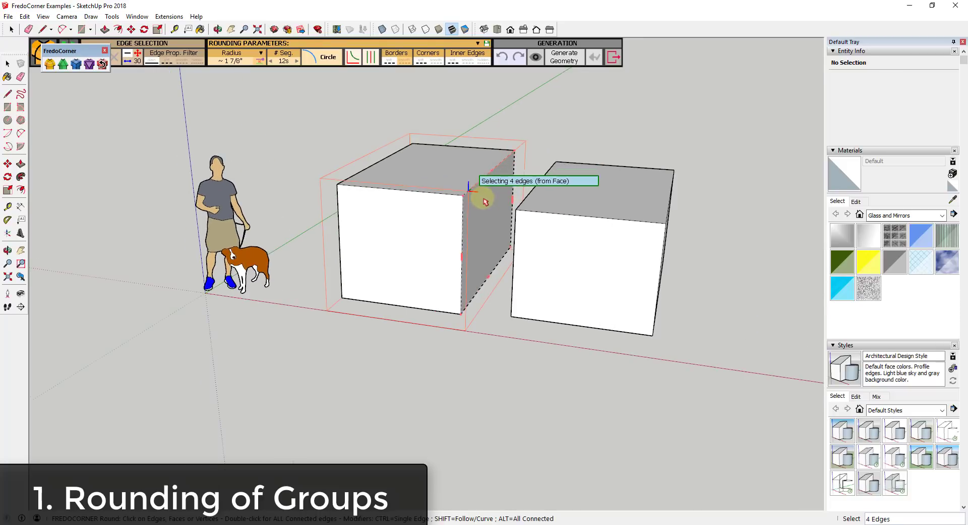
pyautogui.doubleClick(456, 171)
pyautogui.scroll(5, 471, 210)
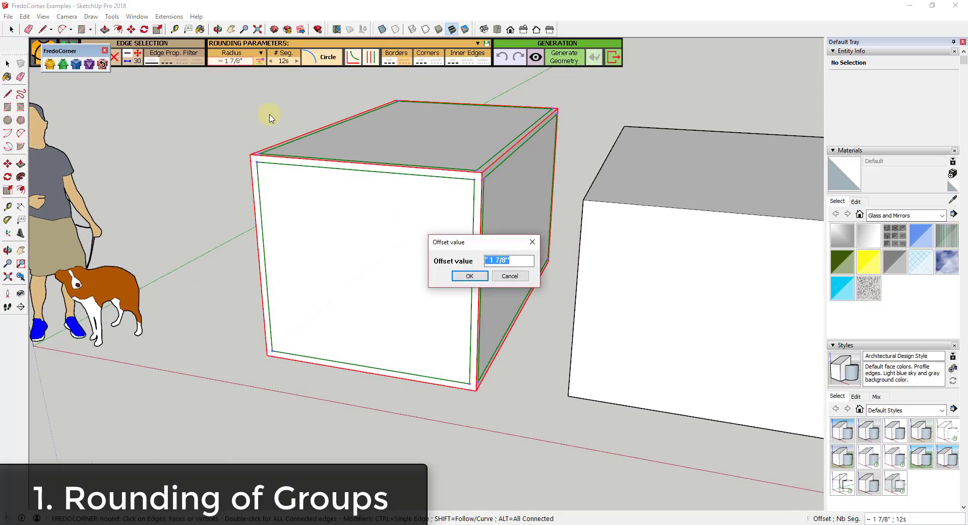
pyautogui.press('Return')
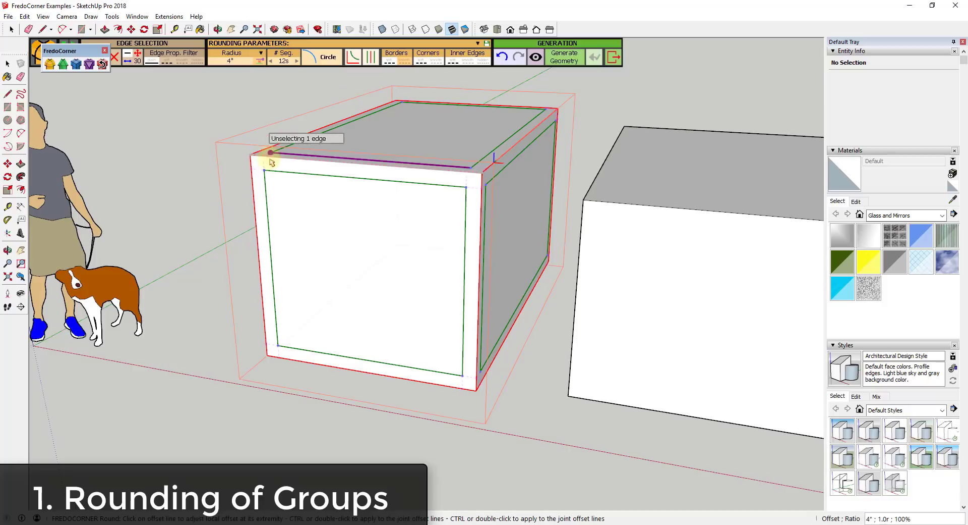
pyautogui.click(210, 147)
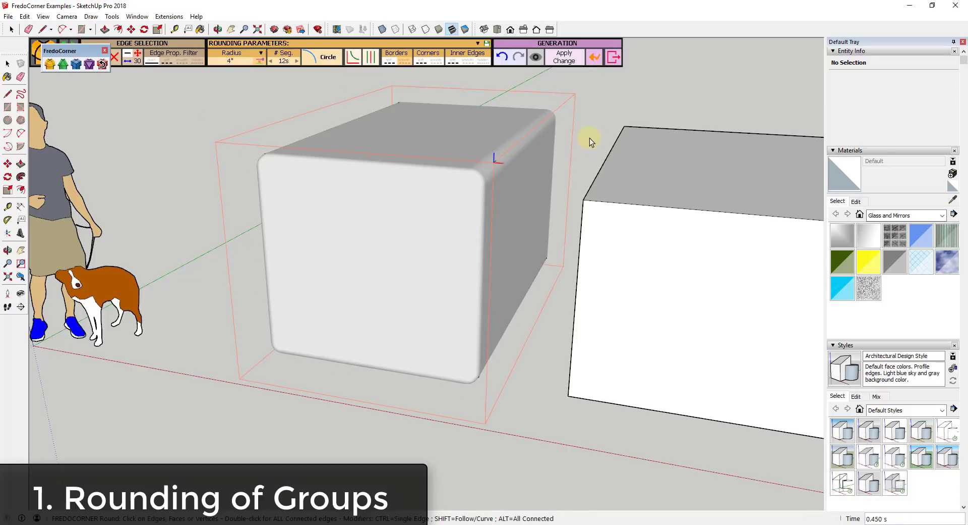
# Step: Inspect the rounded preview, then return to editing the rounding
pyautogui.scroll(-2, 535, 130)
pyautogui.scroll(4, 553, 127)
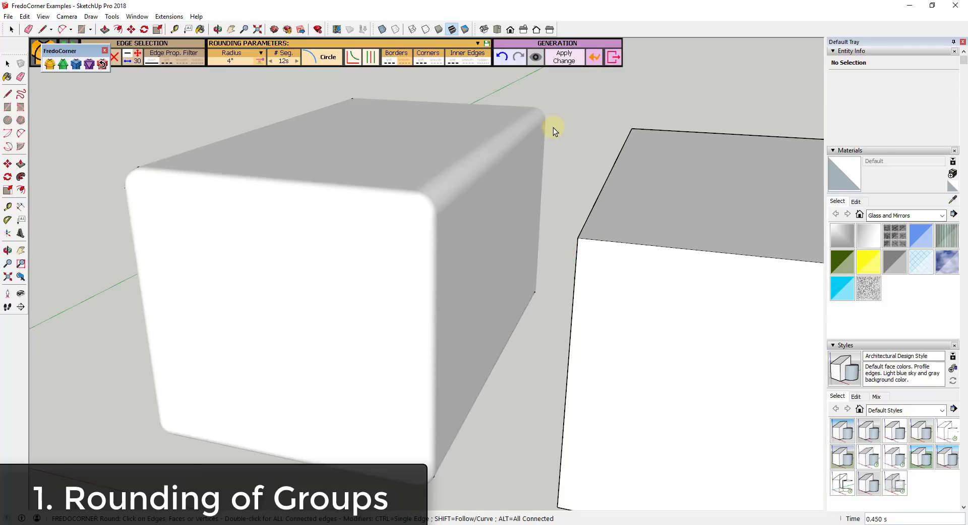
pyautogui.scroll(-1, 555, 131)
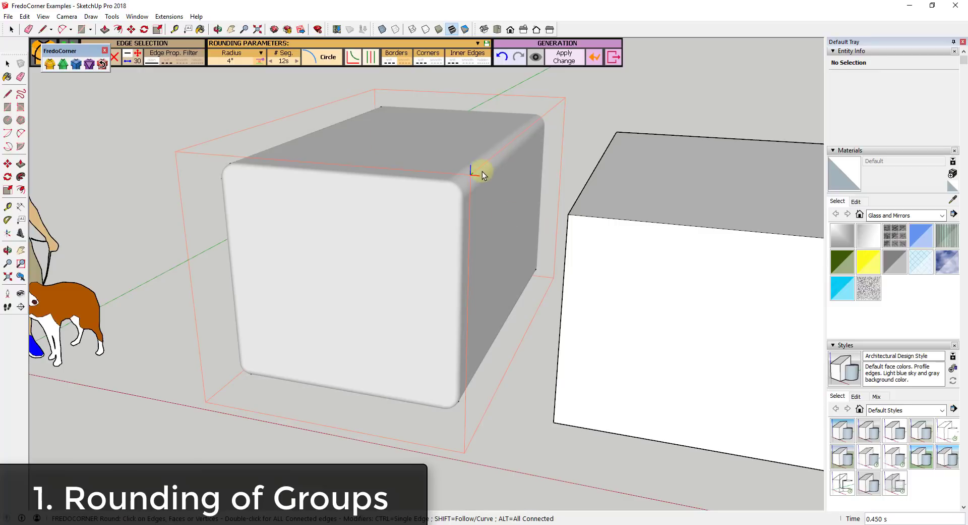
pyautogui.scroll(-2, 522, 180)
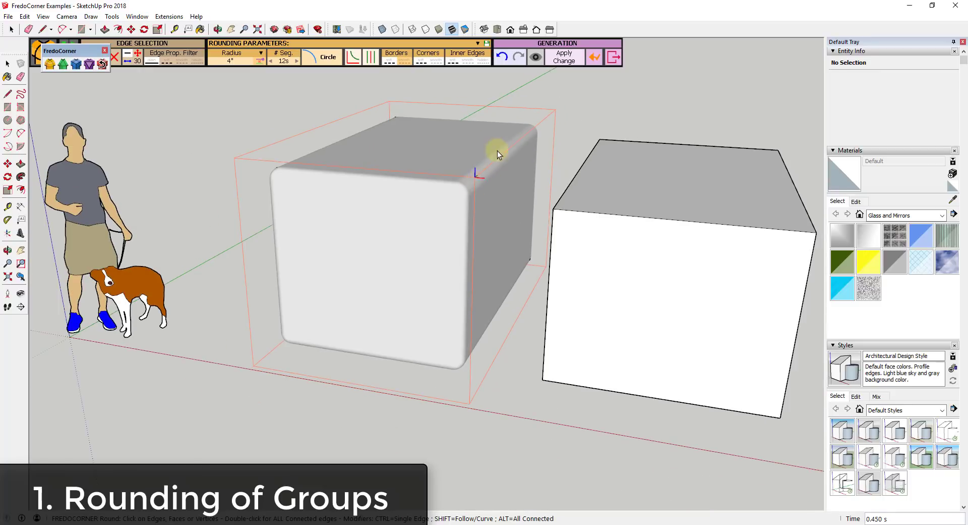
pyautogui.scroll(2, 494, 152)
pyautogui.click(595, 57)
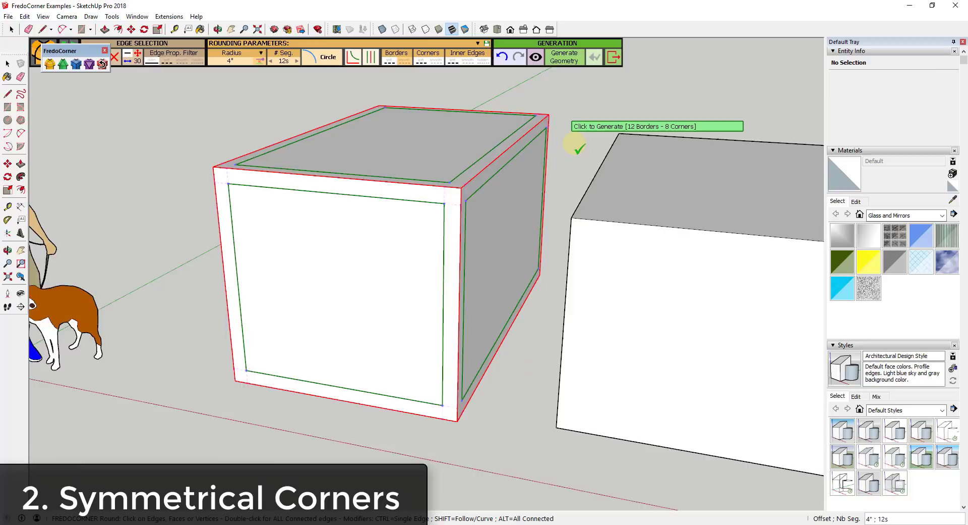
# Step: Exit the FredoCorner tool and select the left box
pyautogui.scroll(-3, 567, 139)
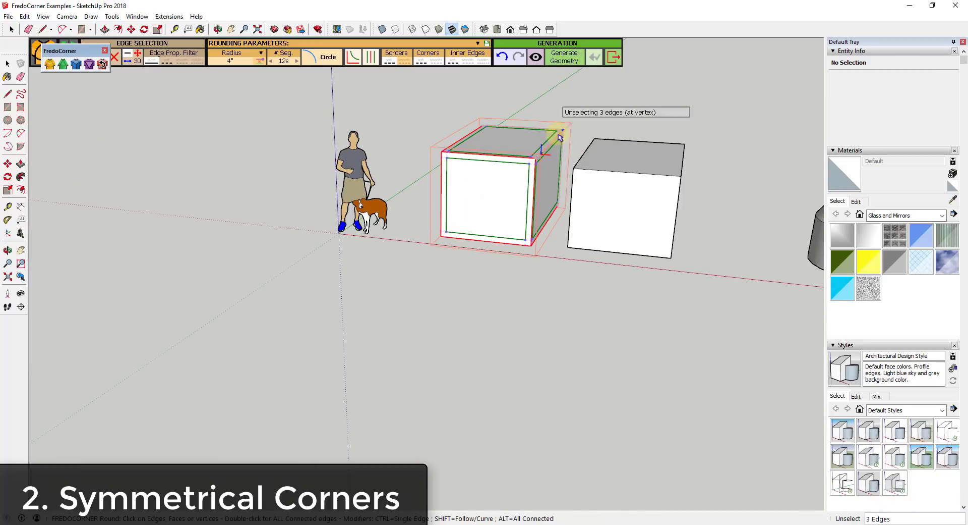
pyautogui.rightClick(596, 111)
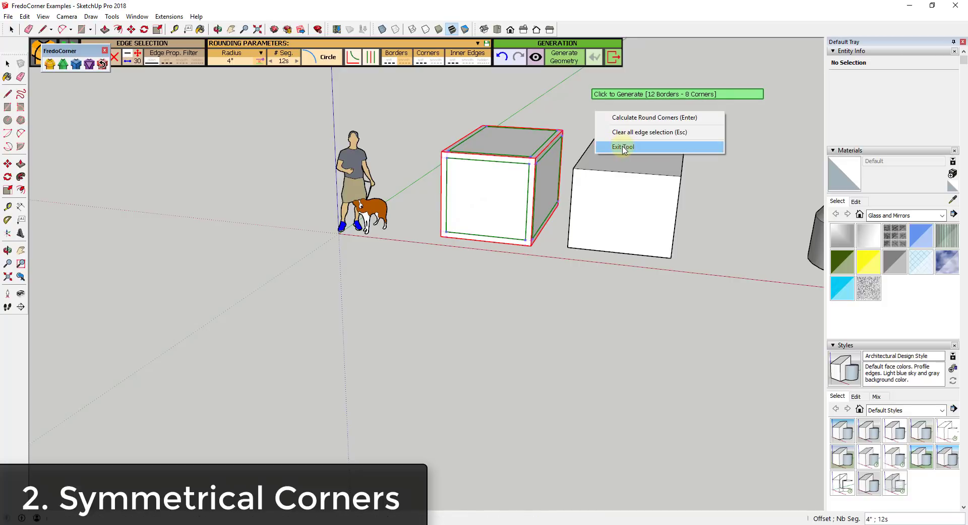
pyautogui.click(623, 148)
pyautogui.scroll(3, 588, 139)
pyautogui.click(549, 190)
pyautogui.moveTo(550, 191)
pyautogui.mouseDown(button='middle')
pyautogui.moveTo(518, 180)
pyautogui.moveTo(540, 179)
pyautogui.mouseUp(button='middle')
pyautogui.scroll(2, 469, 156)
# Step: Start FredoCorner on the selected box, move its palette aside, then clear the edge selection
pyautogui.click(47, 64)
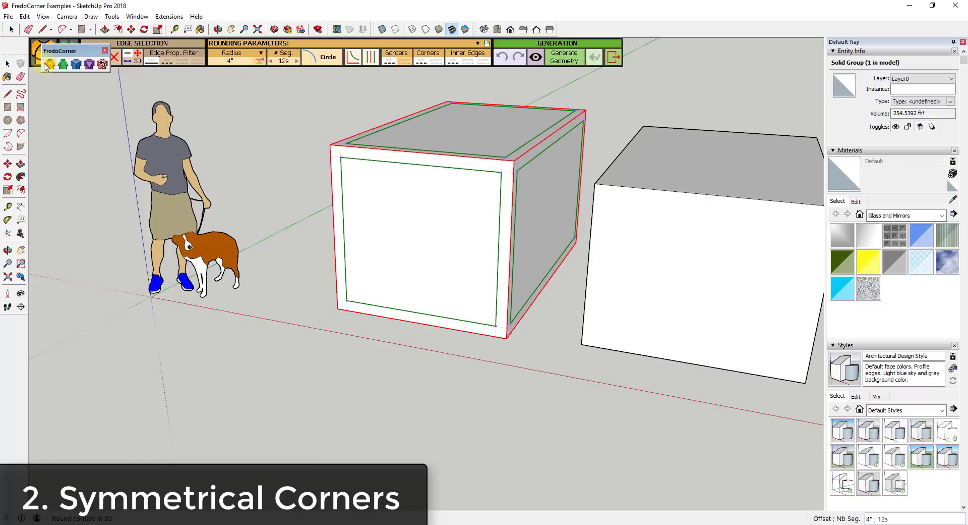
pyautogui.moveTo(77, 50); pyautogui.dragTo(69, 89)
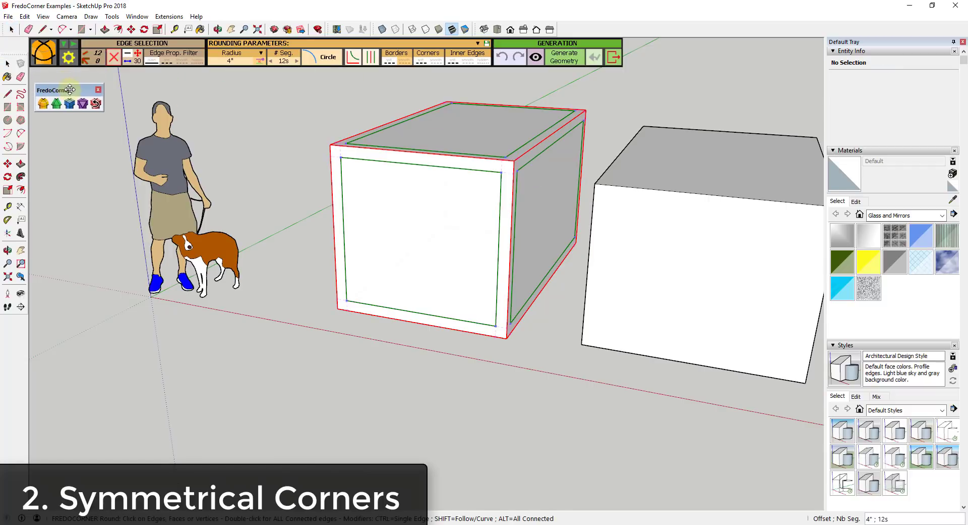
pyautogui.scroll(3, 534, 159)
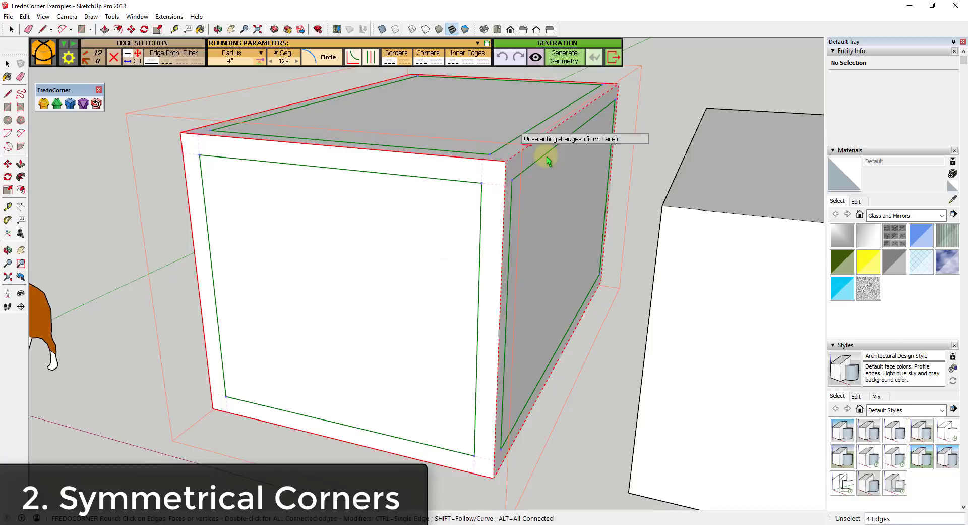
pyautogui.scroll(-5, 534, 156)
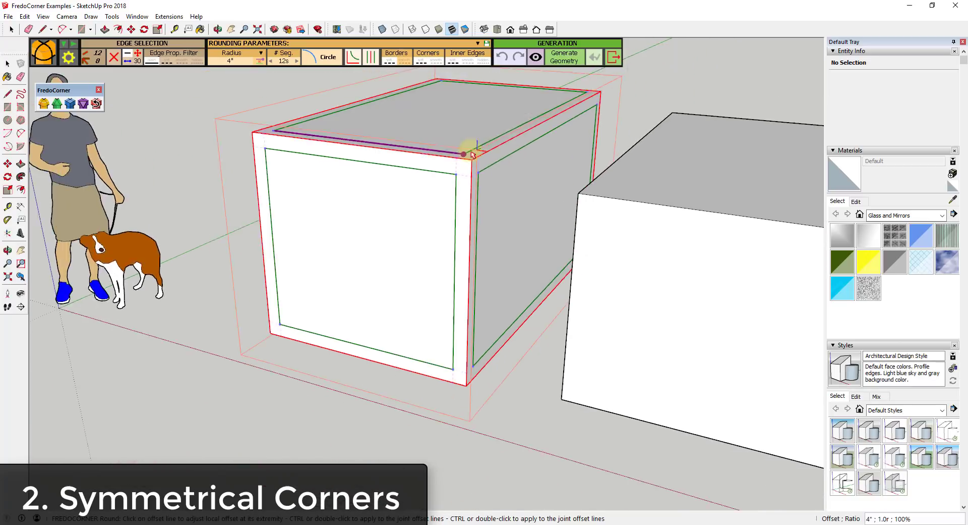
pyautogui.scroll(-5, 473, 154)
pyautogui.press('Escape')
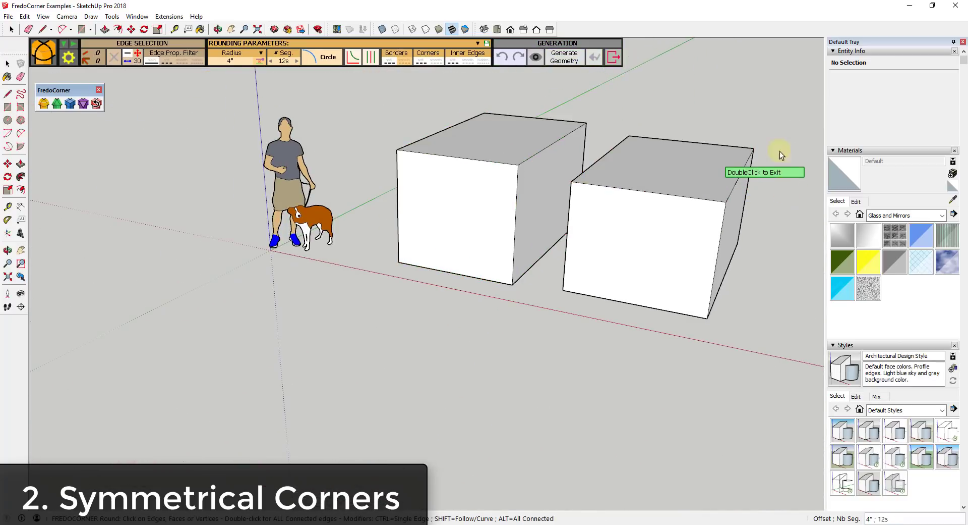
# Step: Round the right box's top-face edges with Round Corner at a 4" offset
pyautogui.doubleClick(435, 96)
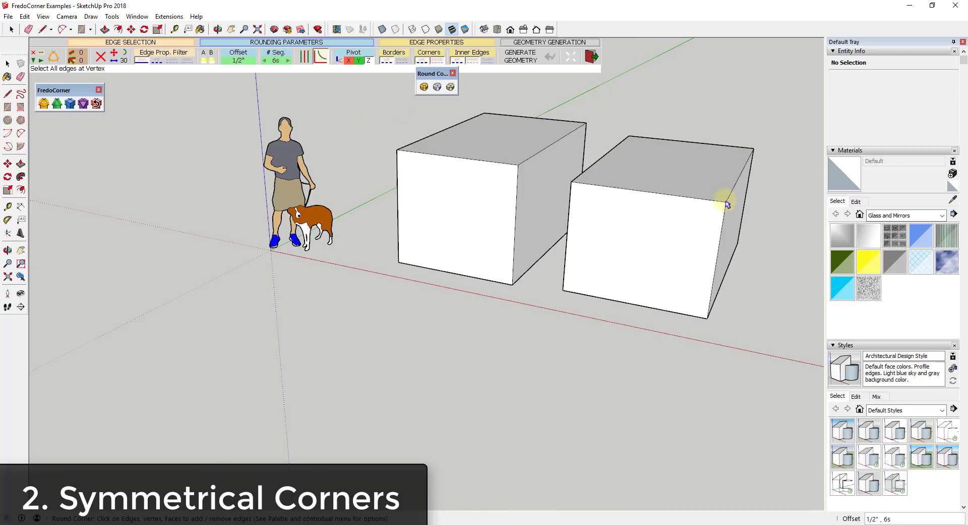
pyautogui.scroll(5, 726, 204)
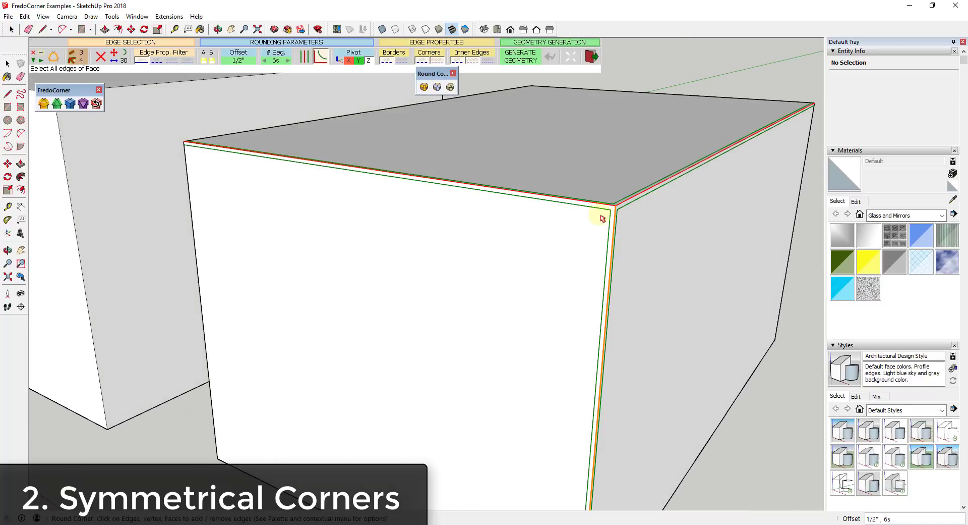
pyautogui.click(239, 61)
pyautogui.press('Return')
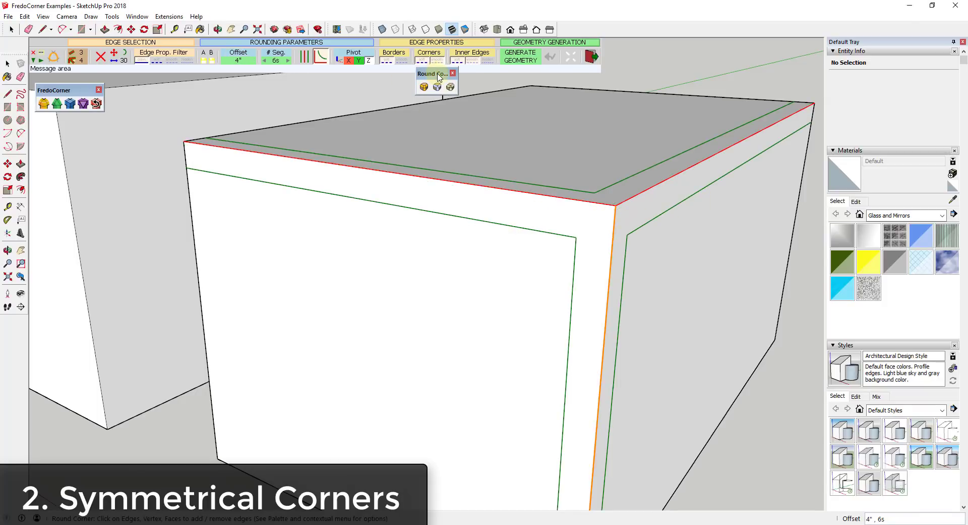
pyautogui.moveTo(439, 76); pyautogui.dragTo(477, 97)
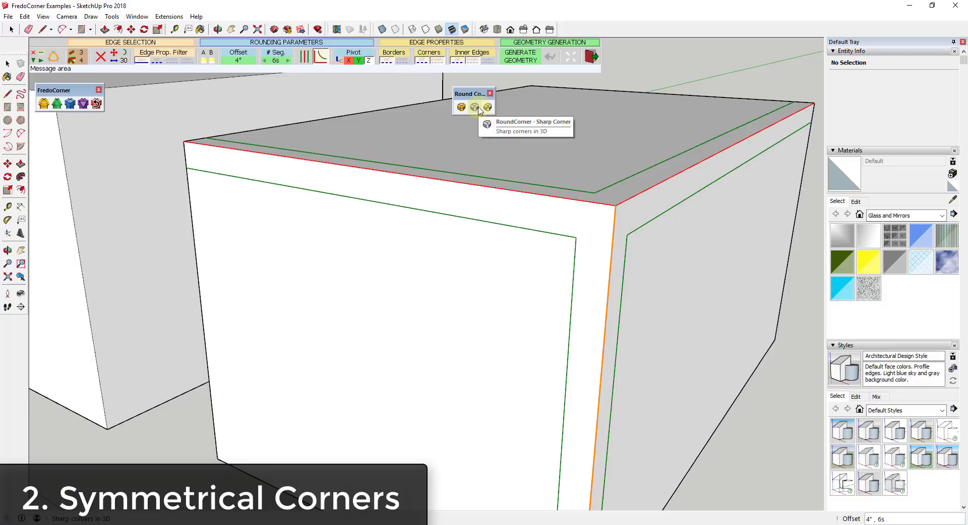
pyautogui.click(479, 108)
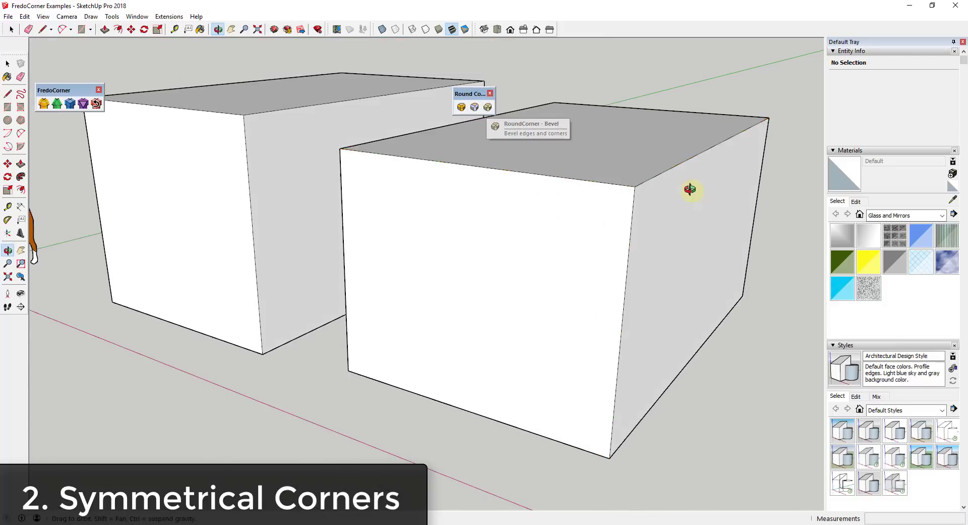
pyautogui.click(706, 152)
pyautogui.press('Return')
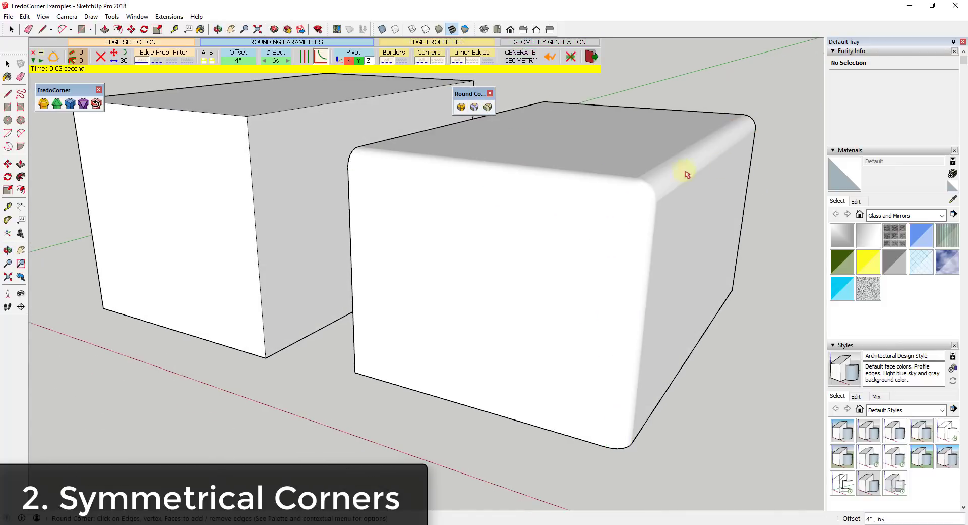
# Step: Show hidden geometry to reveal the rounded surfaces' edges
pyautogui.scroll(3, 656, 190)
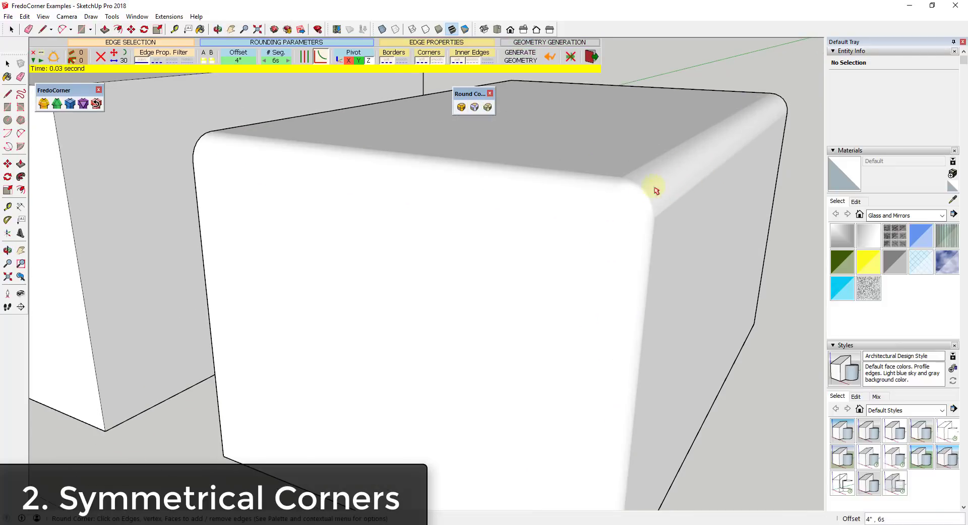
pyautogui.click(42, 16)
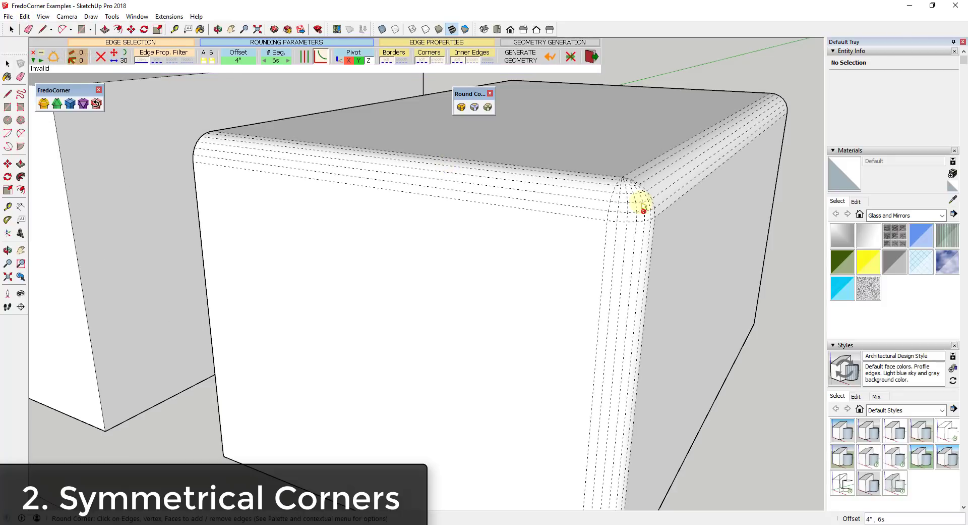
pyautogui.scroll(3, 641, 205)
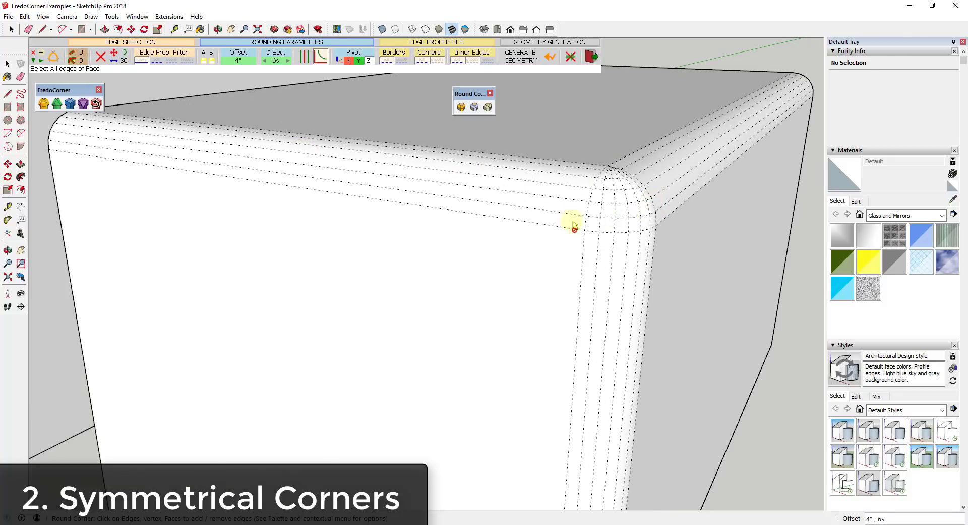
pyautogui.scroll(-8, 651, 200)
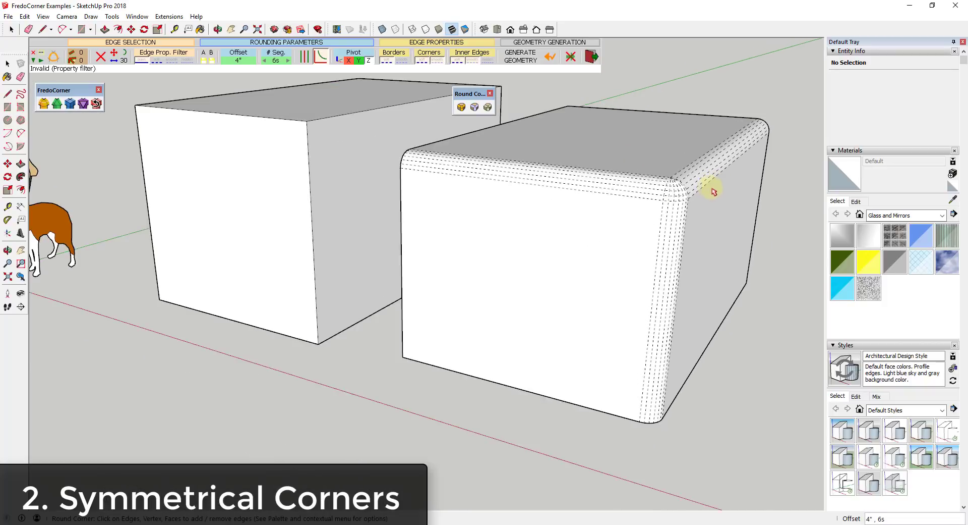
pyautogui.scroll(5, 391, 173)
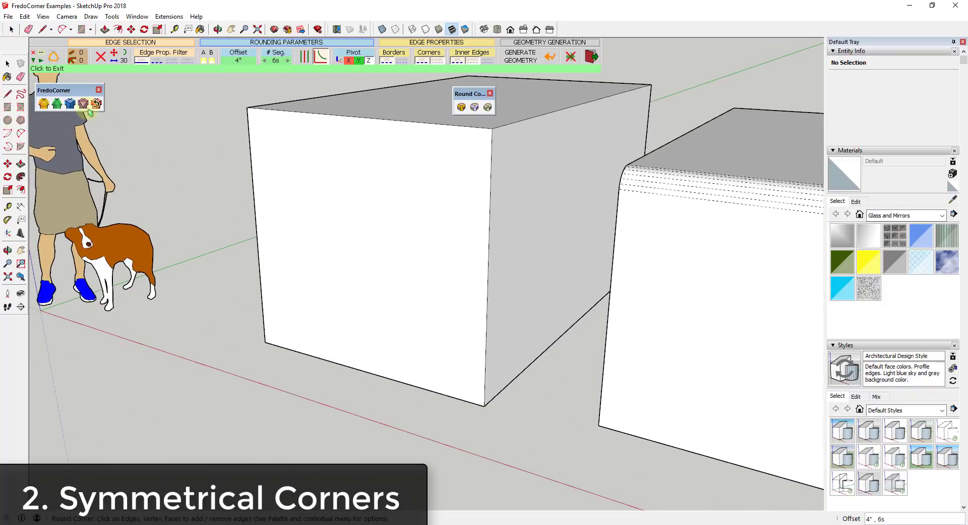
# Step: Start FredoCorner Round and pick the three edges at the left box's top corner
pyautogui.click(40, 105)
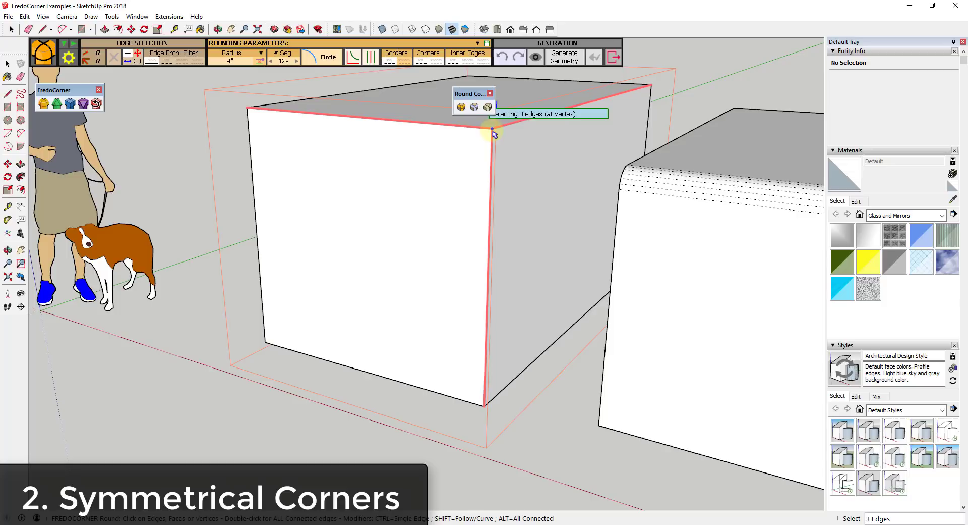
pyautogui.click(495, 130)
pyautogui.scroll(5, 510, 119)
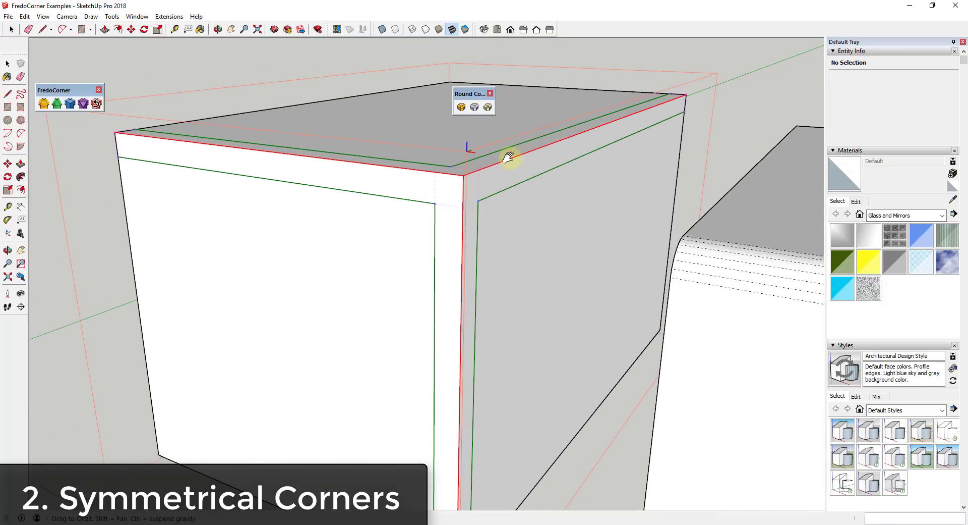
pyautogui.moveTo(479, 96); pyautogui.dragTo(725, 75)
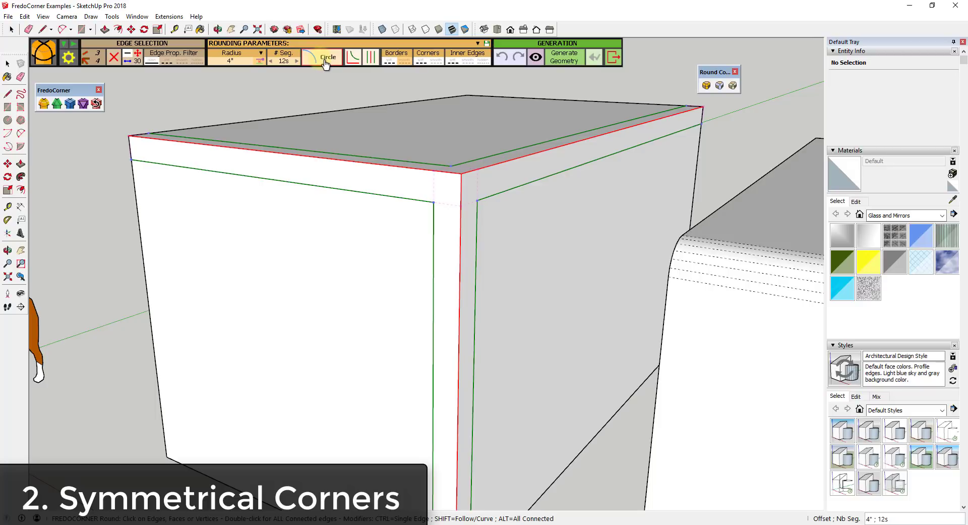
# Step: Try the Square and Bevel profiles, then settle on the Circle profile
pyautogui.click(325, 60)
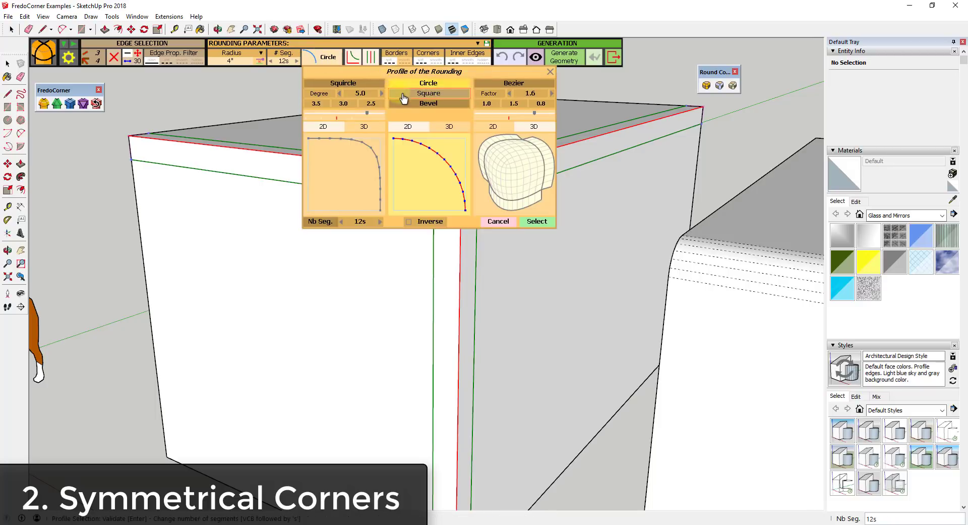
pyautogui.click(404, 95)
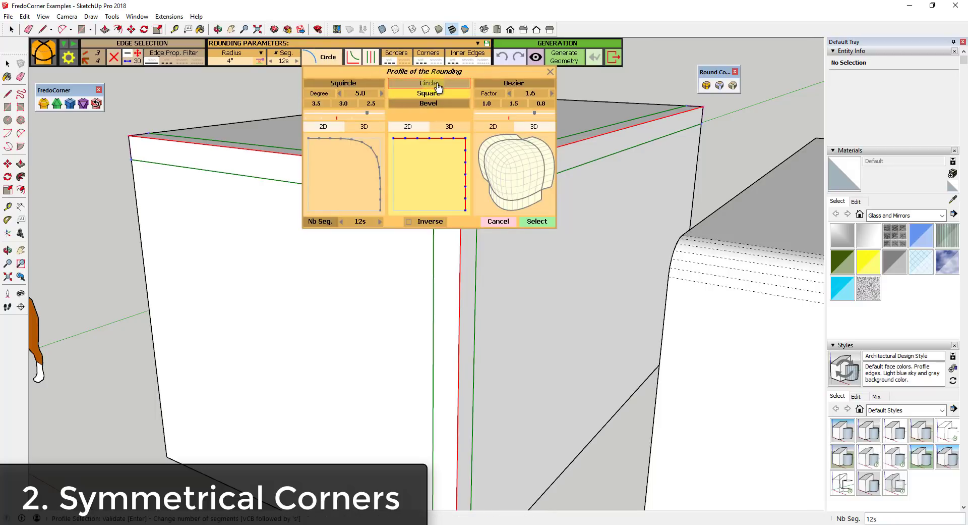
pyautogui.click(432, 103)
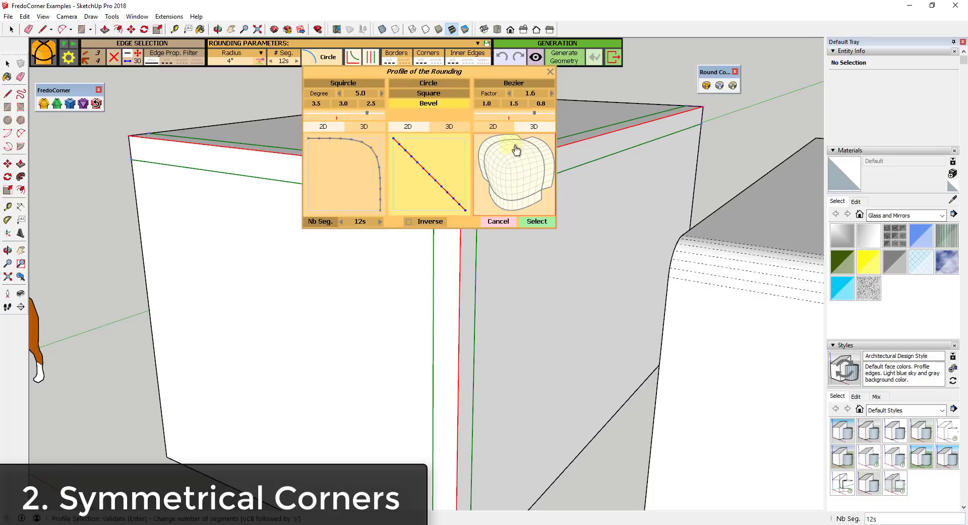
pyautogui.click(411, 84)
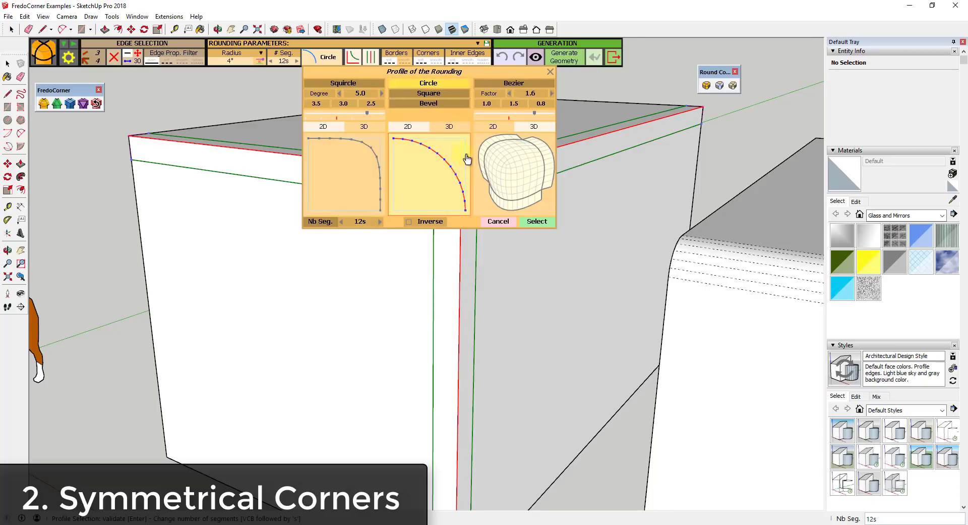
pyautogui.click(536, 222)
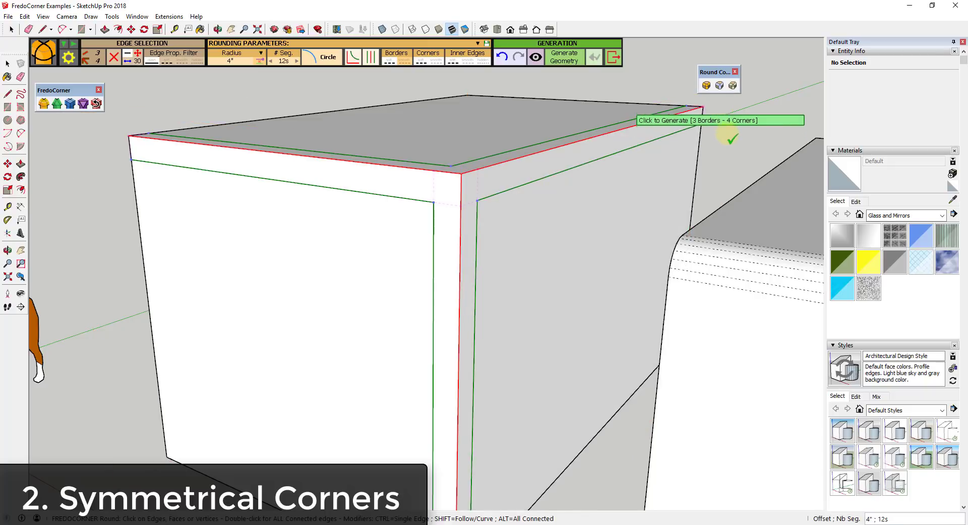
# Step: Generate the 4" rounding on the left box's corner and orbit close to inspect it
pyautogui.click(460, 189)
pyautogui.scroll(4, 460, 189)
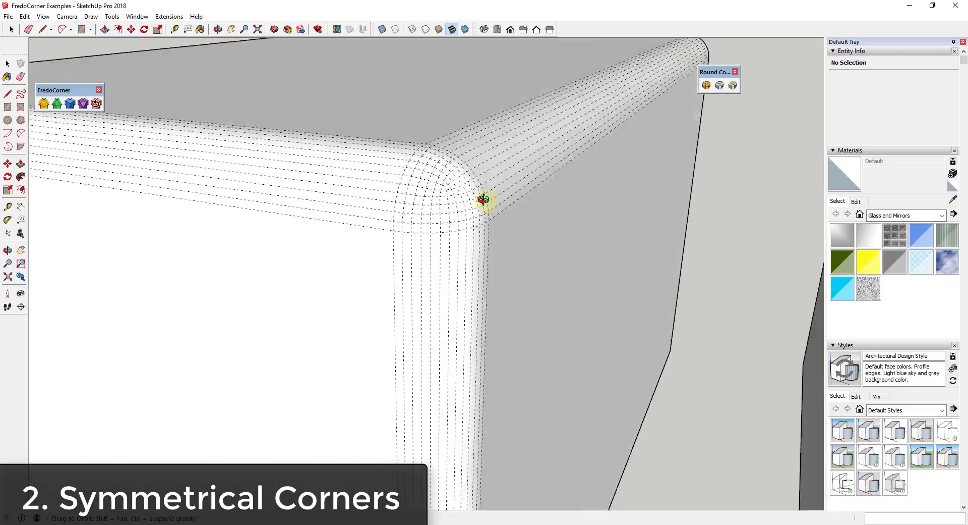
pyautogui.moveTo(483, 199); pyautogui.dragTo(423, 185, button='middle')
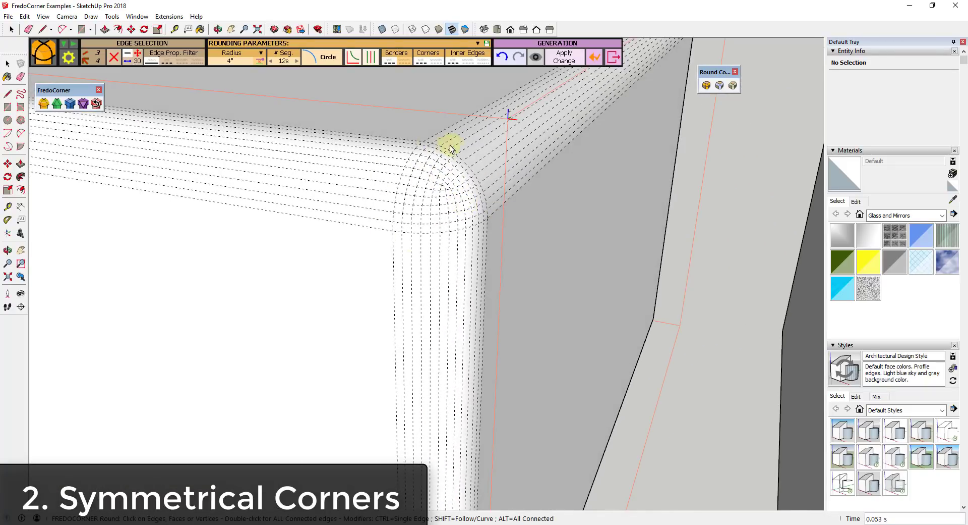
pyautogui.moveTo(451, 149); pyautogui.dragTo(430, 195, button='middle')
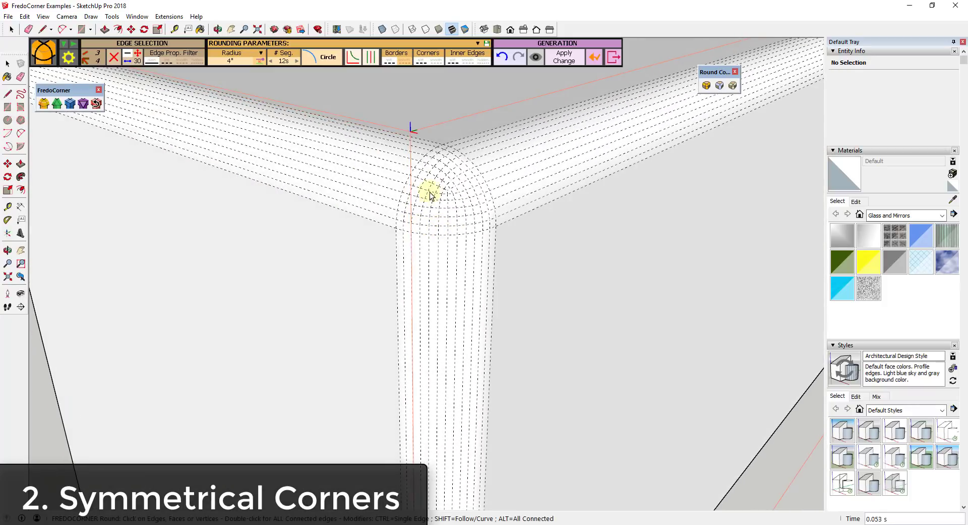
pyautogui.scroll(-10, 430, 195)
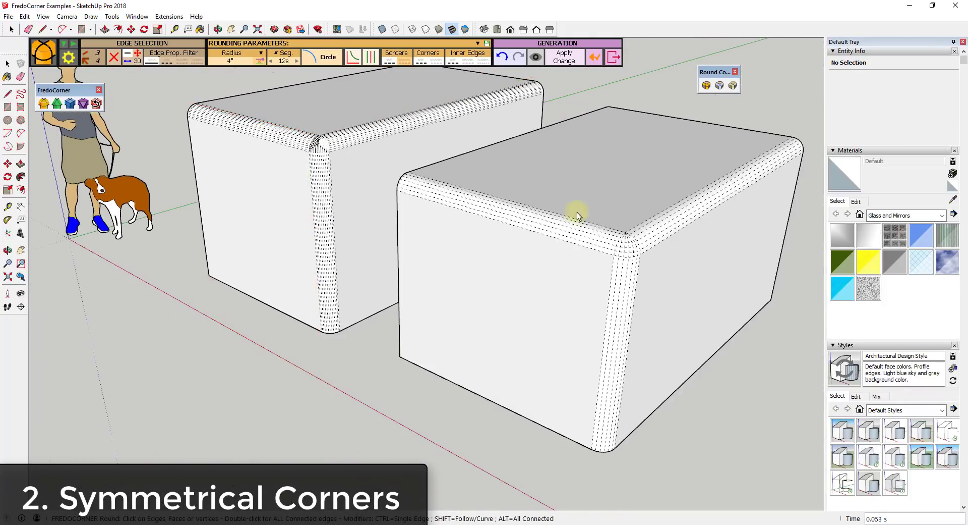
pyautogui.scroll(10, 626, 237)
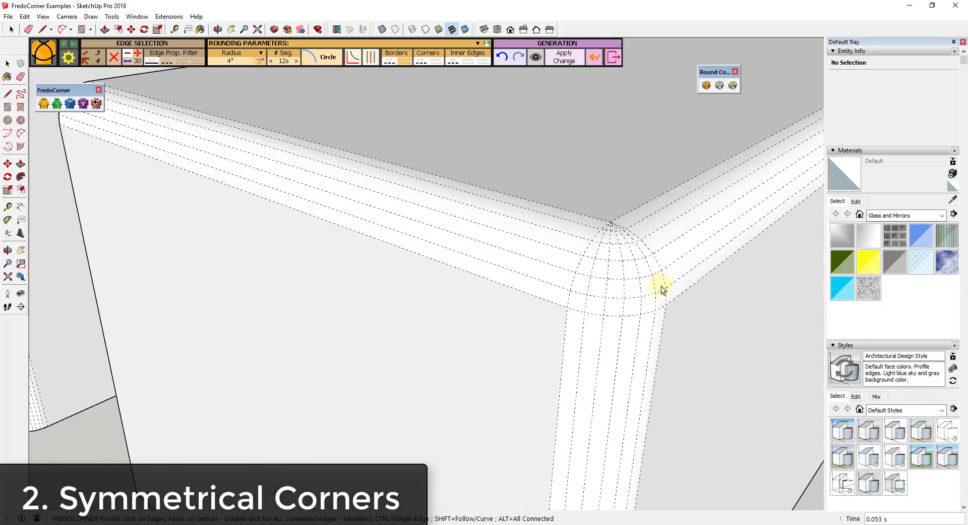
pyautogui.scroll(-8, 665, 237)
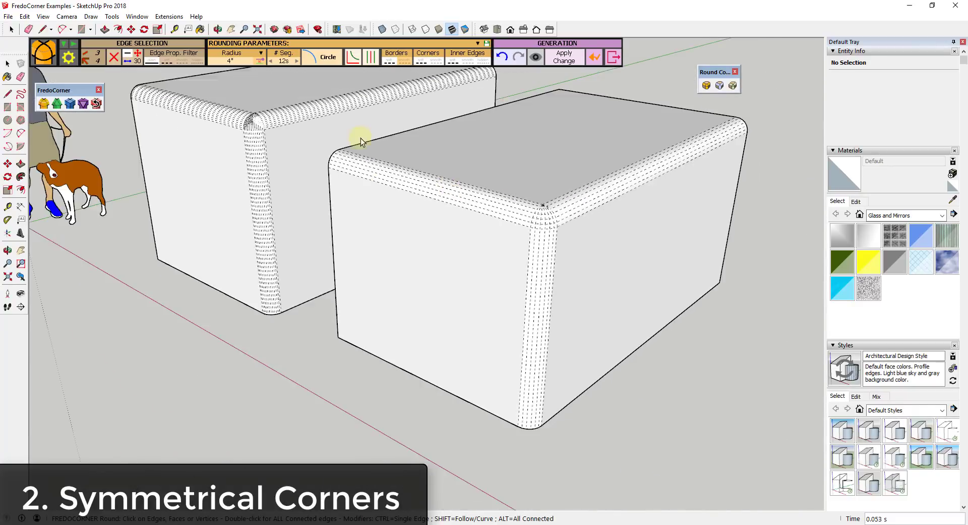
pyautogui.scroll(8, 198, 91)
pyautogui.moveTo(214, 128)
pyautogui.mouseDown(button='middle')
pyautogui.moveTo(391, 207)
pyautogui.moveTo(474, 196)
pyautogui.moveTo(415, 199)
pyautogui.mouseUp(button='middle')
pyautogui.scroll(2, 363, 186)
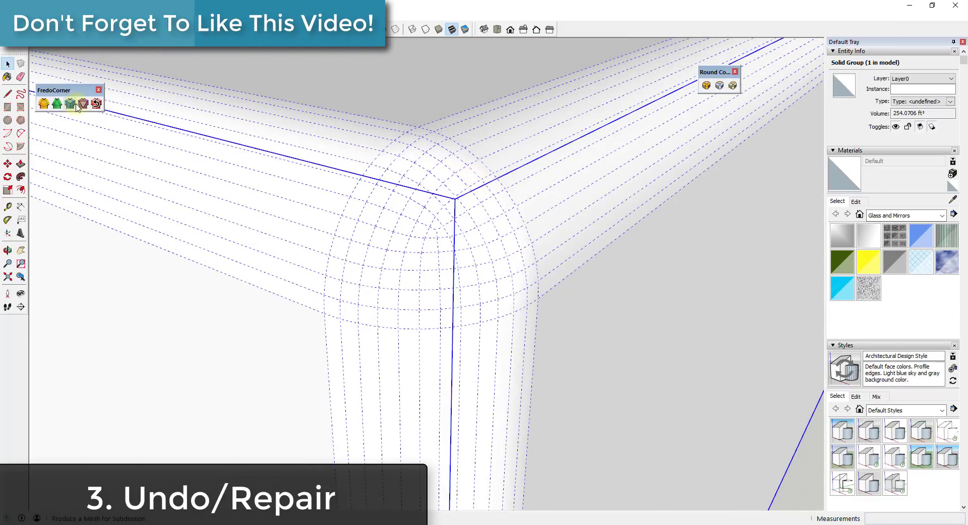
# Step: Orbit out to the whole box and activate FredoCorner Undo/Repair over the rounded corner
pyautogui.scroll(-5, 479, 244)
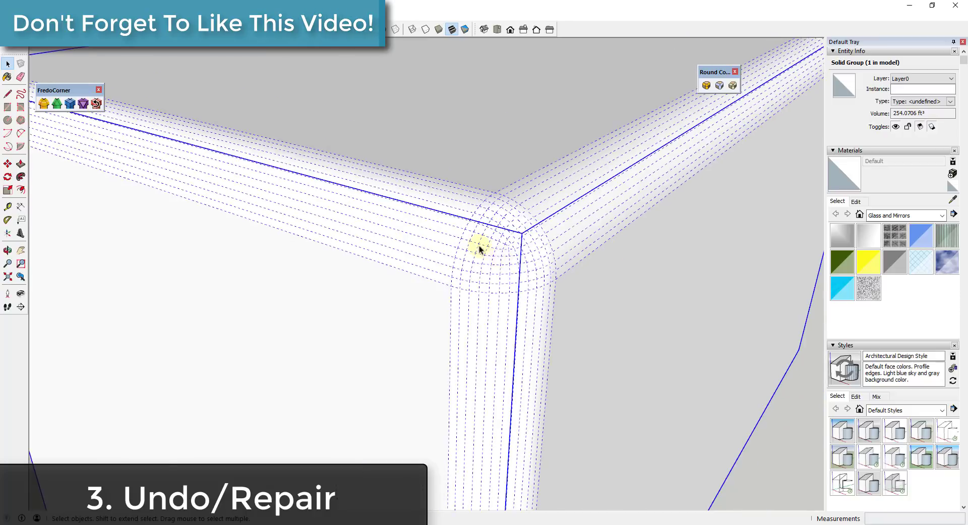
pyautogui.moveTo(490, 212); pyautogui.dragTo(520, 204, button='middle')
pyautogui.scroll(4, 543, 239)
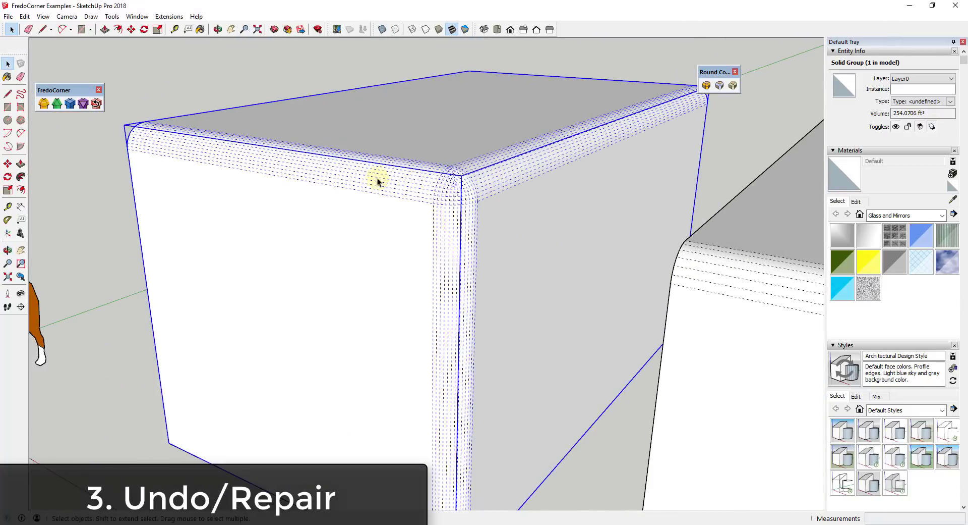
pyautogui.scroll(-2, 424, 216)
pyautogui.scroll(2, 460, 210)
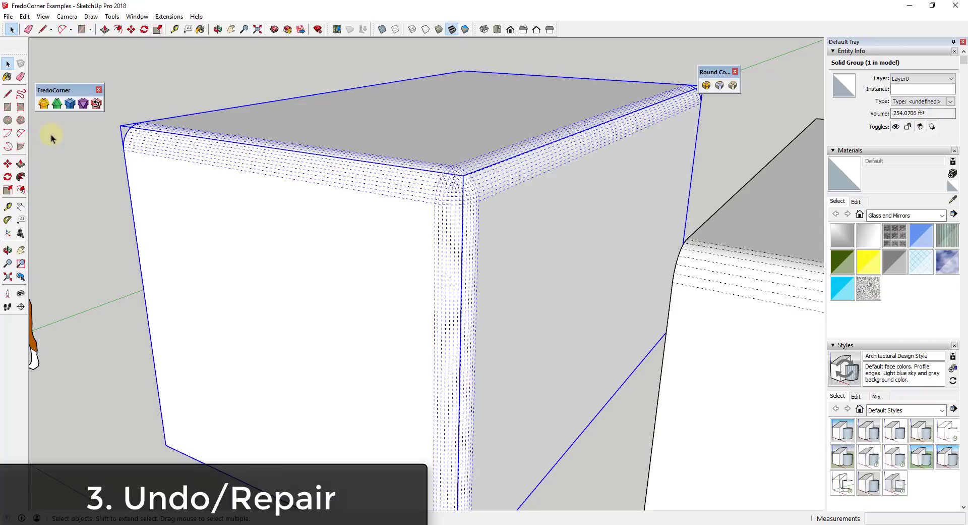
pyautogui.click(96, 104)
pyautogui.moveTo(450, 209)
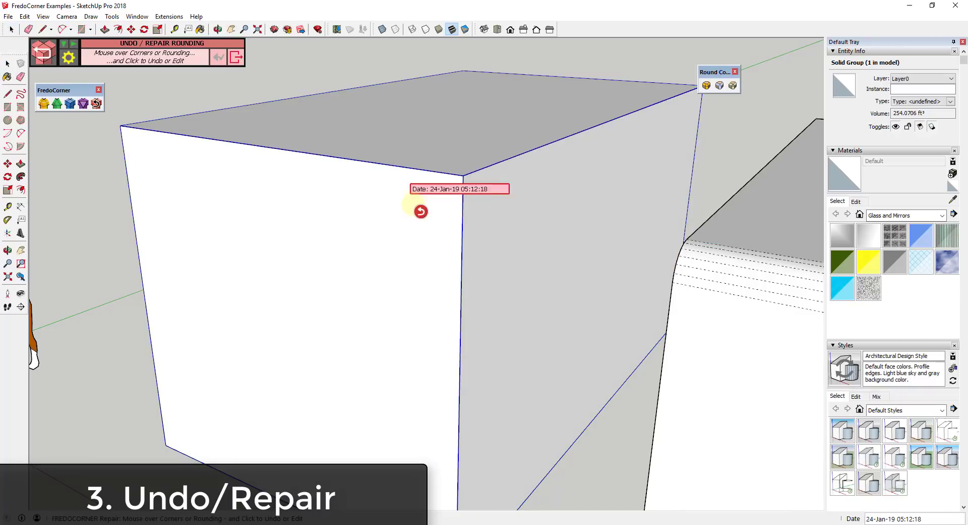
# Step: Re-edit the corner's rounding to a Squircle profile, adjust its segments, and generate it
pyautogui.click(456, 198)
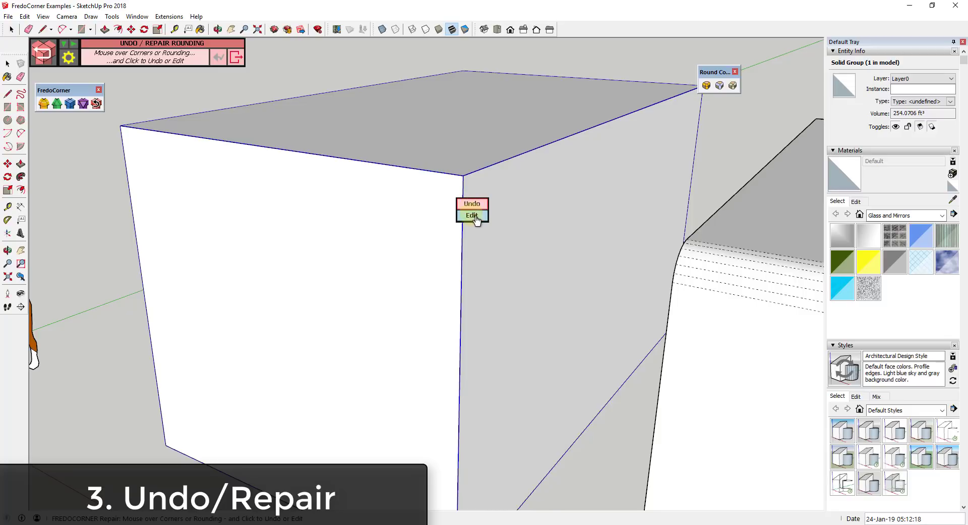
pyautogui.click(472, 215)
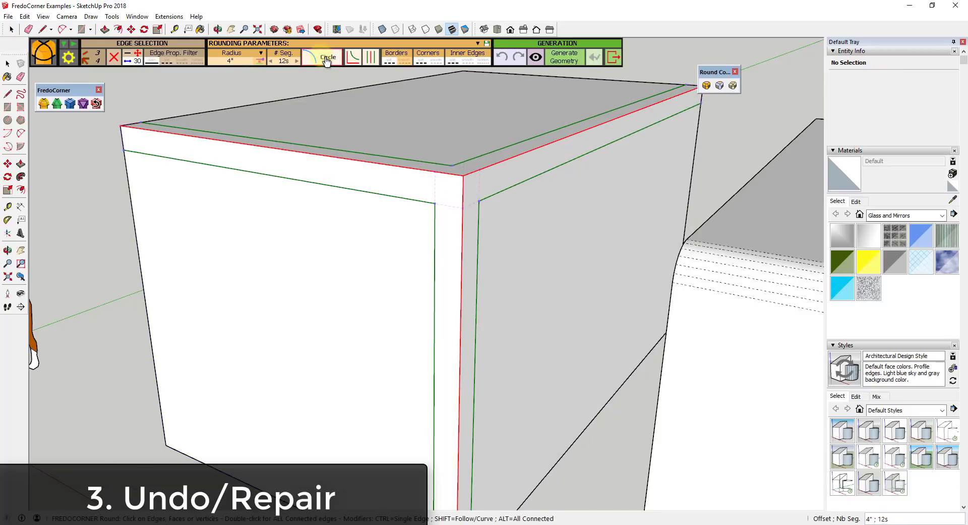
pyautogui.click(327, 57)
pyautogui.click(353, 84)
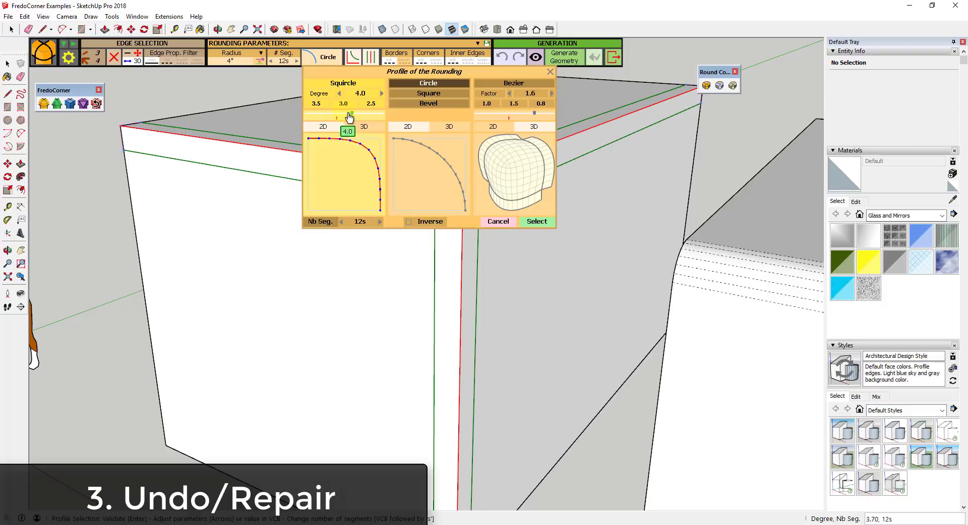
pyautogui.click(381, 224)
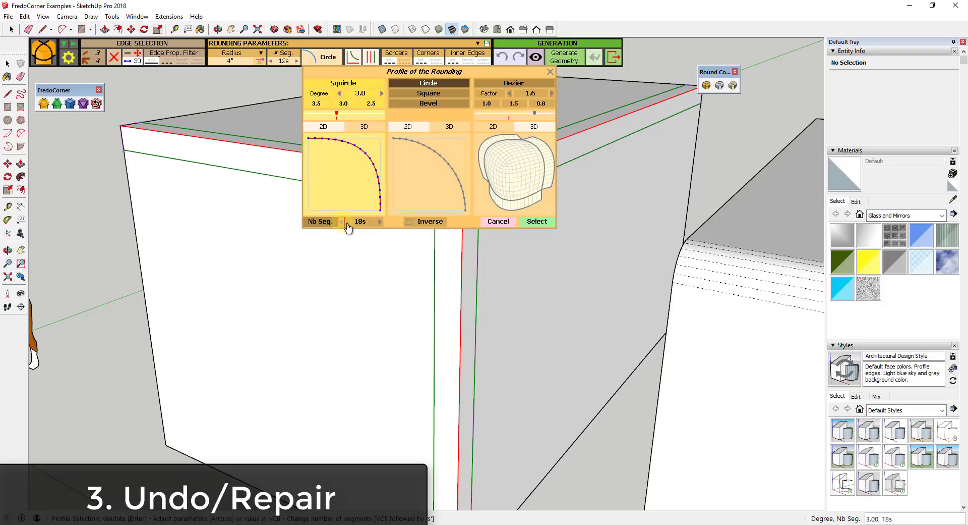
pyautogui.click(541, 222)
pyautogui.click(560, 204)
# Step: Confirm the Squircle rounding and orbit around the corner
pyautogui.press('Return')
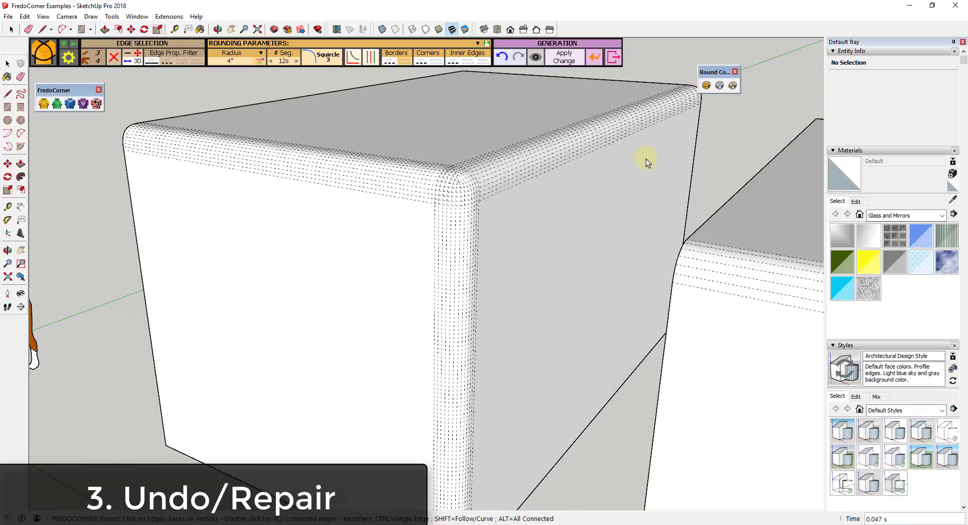
pyautogui.scroll(3, 477, 171)
pyautogui.moveTo(477, 171); pyautogui.dragTo(534, 195, button='middle')
pyautogui.scroll(-3, 535, 195)
pyautogui.scroll(3, 492, 177)
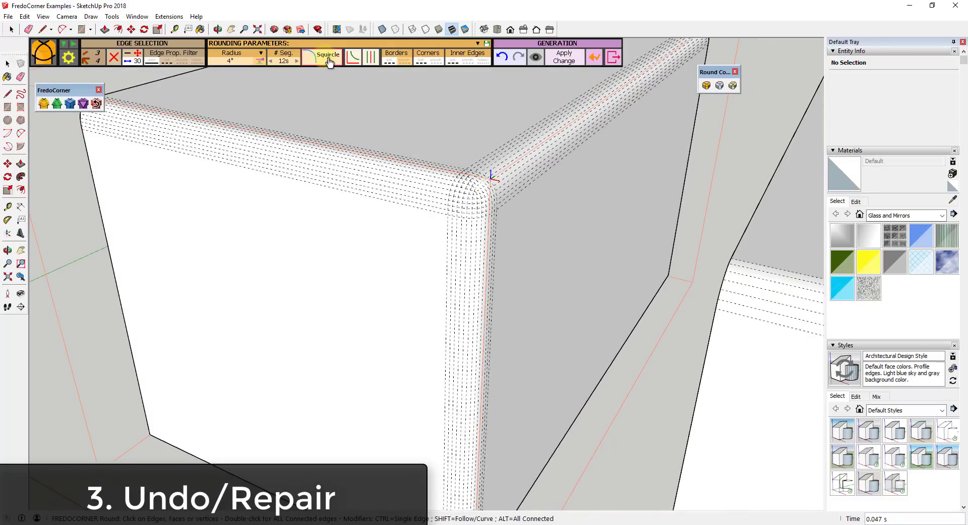
# Step: Switch the rounding profile to Bezier with factor 1.9 and regenerate the corner
pyautogui.click(326, 56)
pyautogui.click(518, 86)
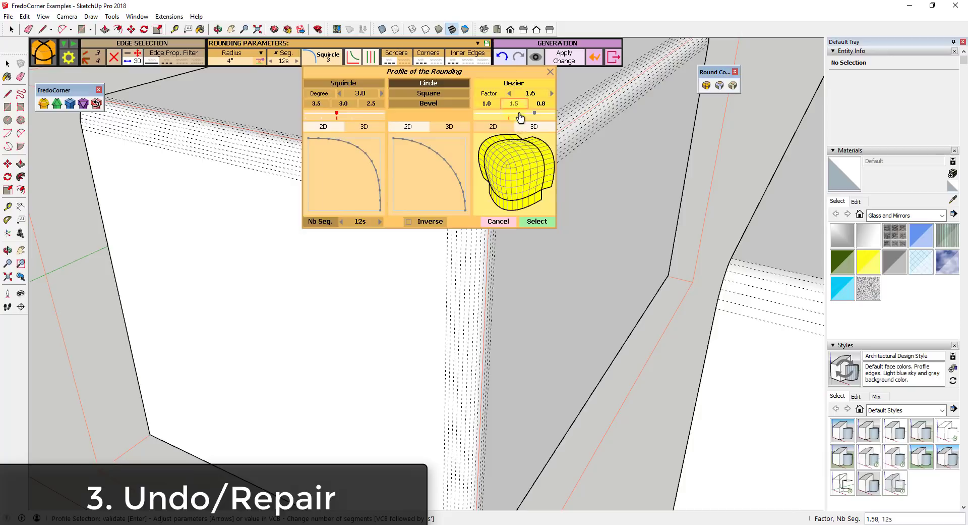
pyautogui.moveTo(535, 116); pyautogui.dragTo(551, 116)
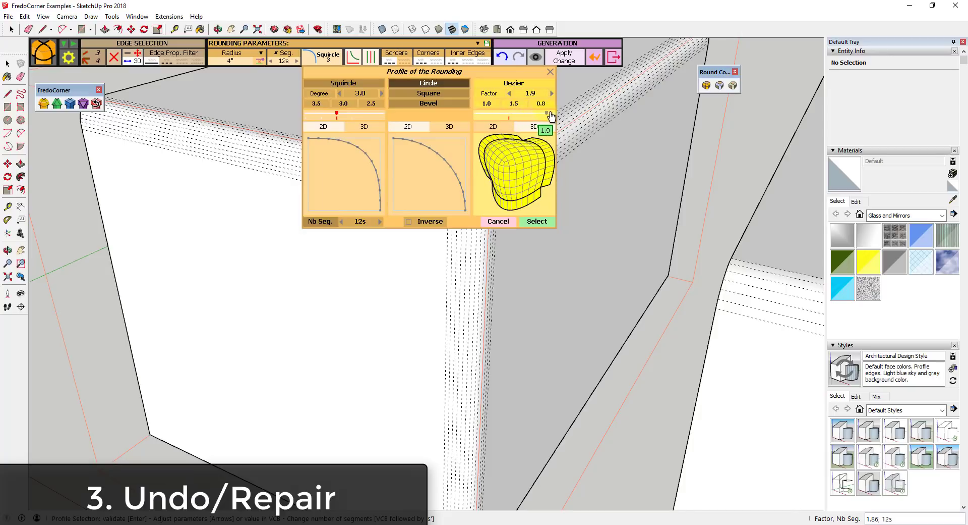
pyautogui.click(536, 222)
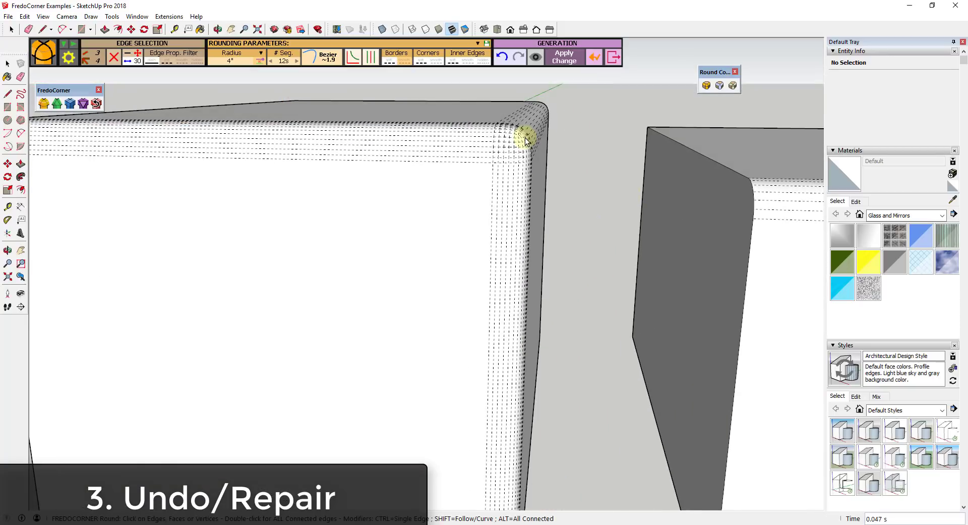
pyautogui.click(589, 147)
pyautogui.moveTo(592, 141); pyautogui.dragTo(524, 142, button='middle')
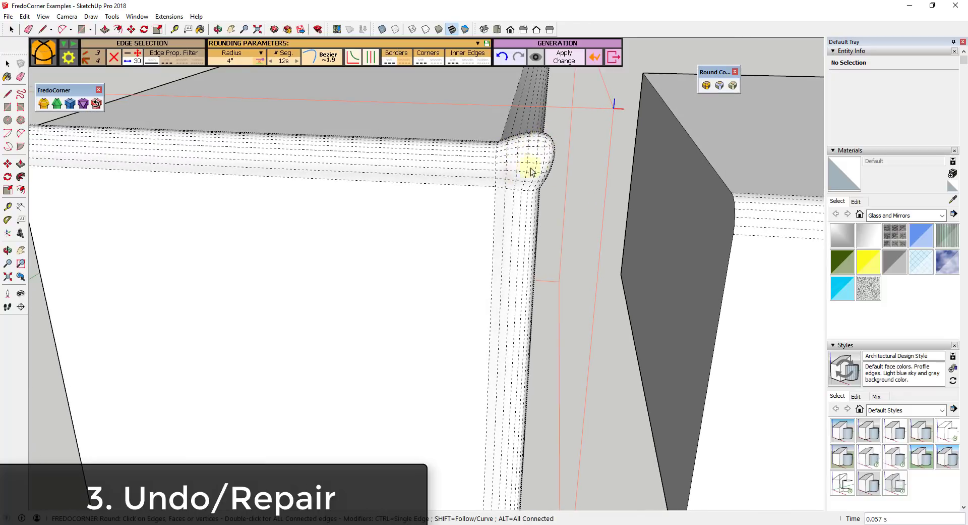
pyautogui.scroll(-6, 530, 172)
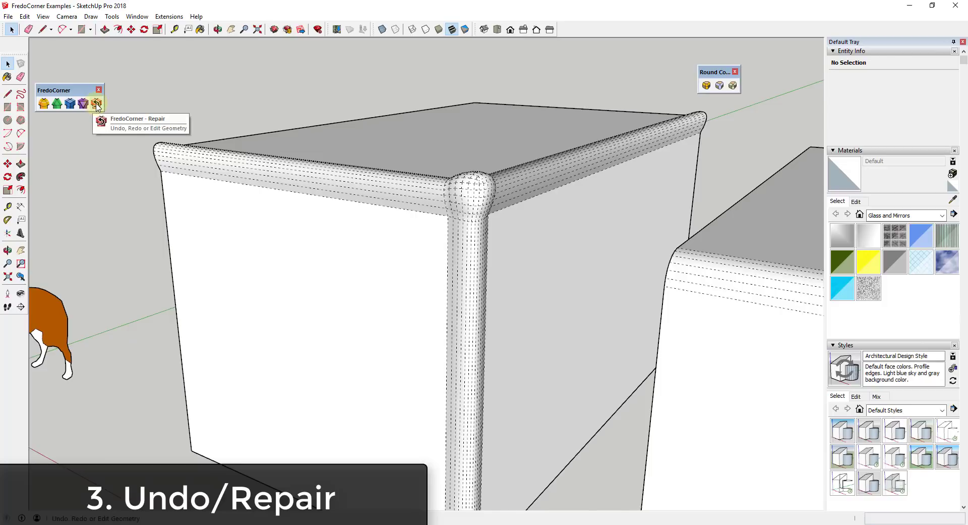
# Step: Reopen the box's rounding via Repair and regenerate it with a Bevel profile
pyautogui.click(97, 104)
pyautogui.click(468, 195)
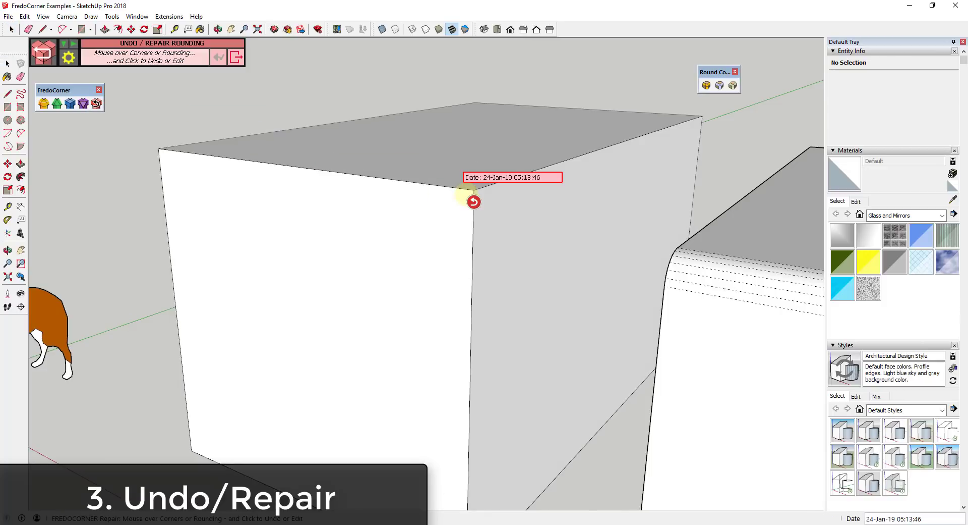
pyautogui.click(487, 217)
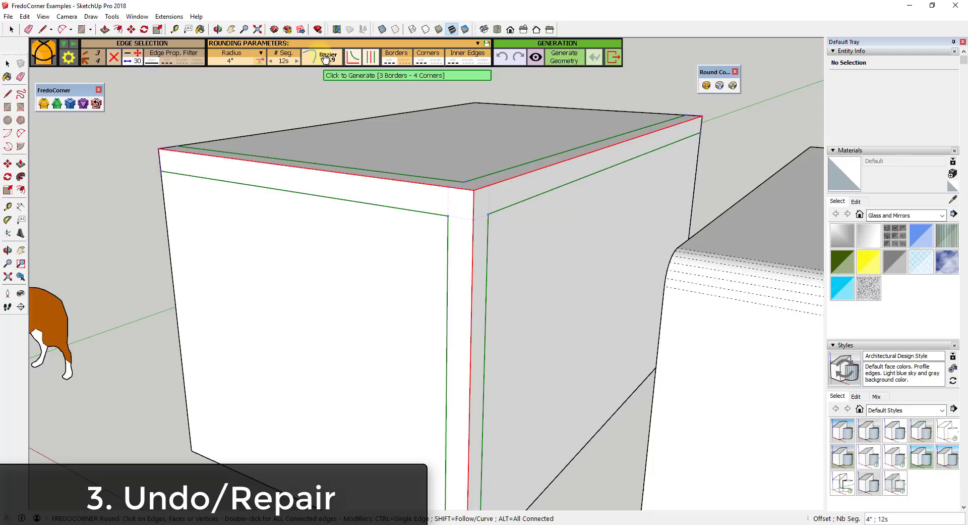
pyautogui.click(327, 56)
pyautogui.click(429, 94)
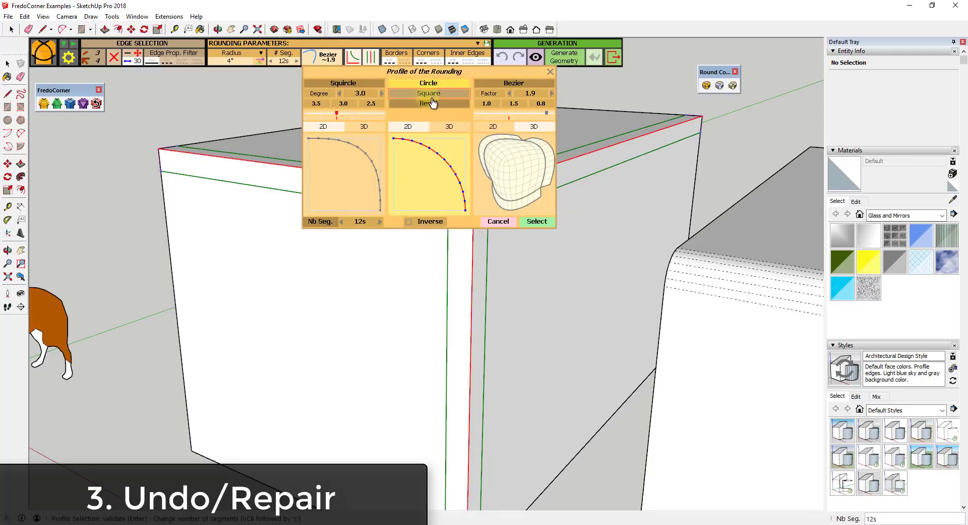
pyautogui.click(428, 103)
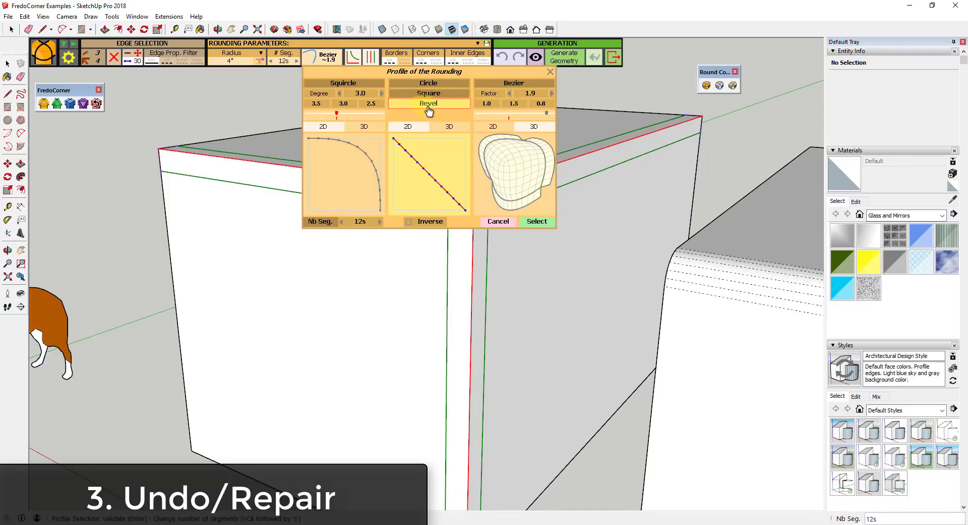
pyautogui.click(537, 221)
pyautogui.click(753, 147)
# Step: Orbit and zoom to inspect the bevelled box
pyautogui.moveTo(771, 134); pyautogui.dragTo(563, 153, button='middle')
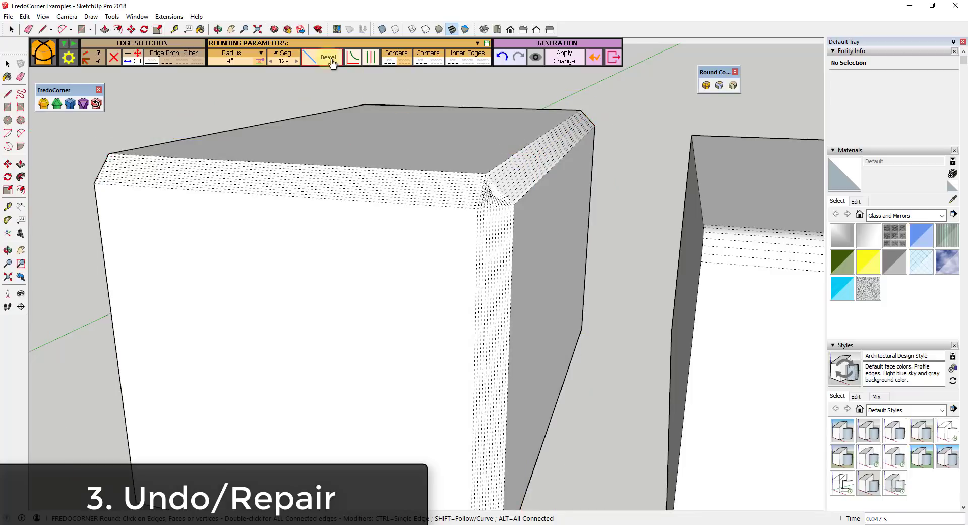
pyautogui.moveTo(590, 129); pyautogui.dragTo(544, 126, button='middle')
pyautogui.scroll(-1, 544, 125)
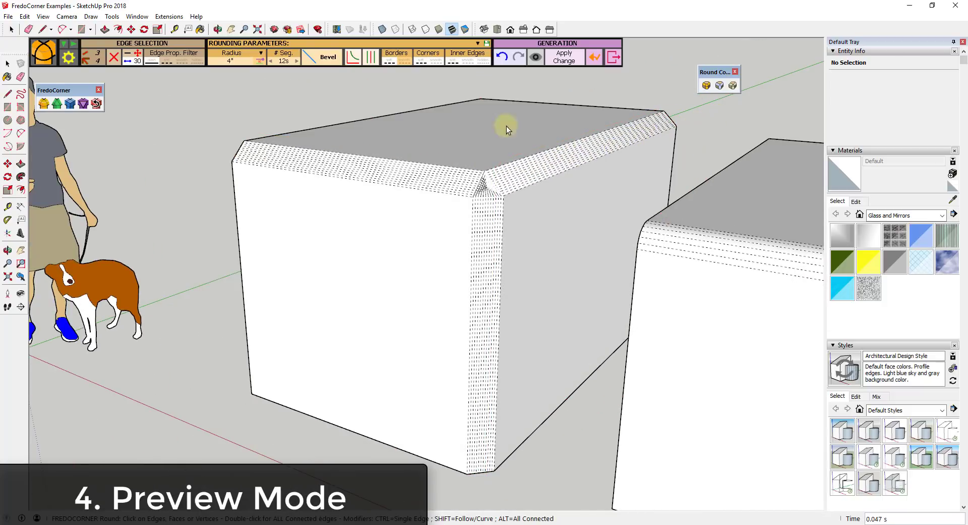
pyautogui.scroll(-4, 504, 125)
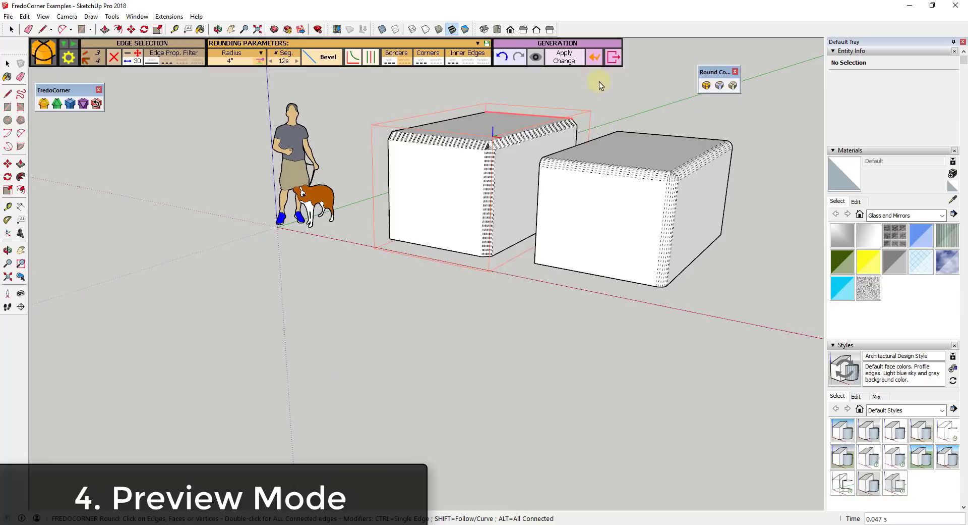
# Step: Leave the corner tool and box-select the entire ring
pyautogui.click(618, 59)
pyautogui.moveTo(595, 210); pyautogui.dragTo(674, 270, button='middle')
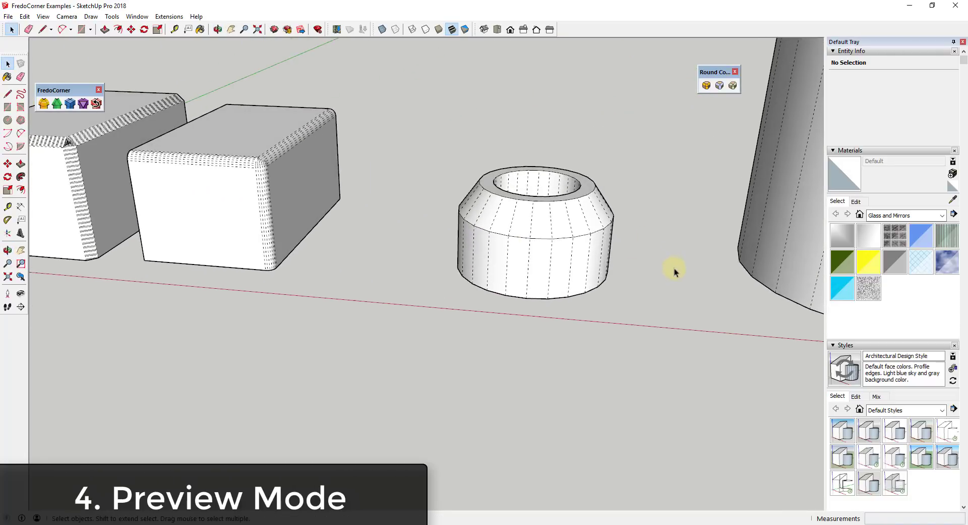
pyautogui.scroll(3, 595, 264)
pyautogui.scroll(-6, 595, 264)
pyautogui.press('space')
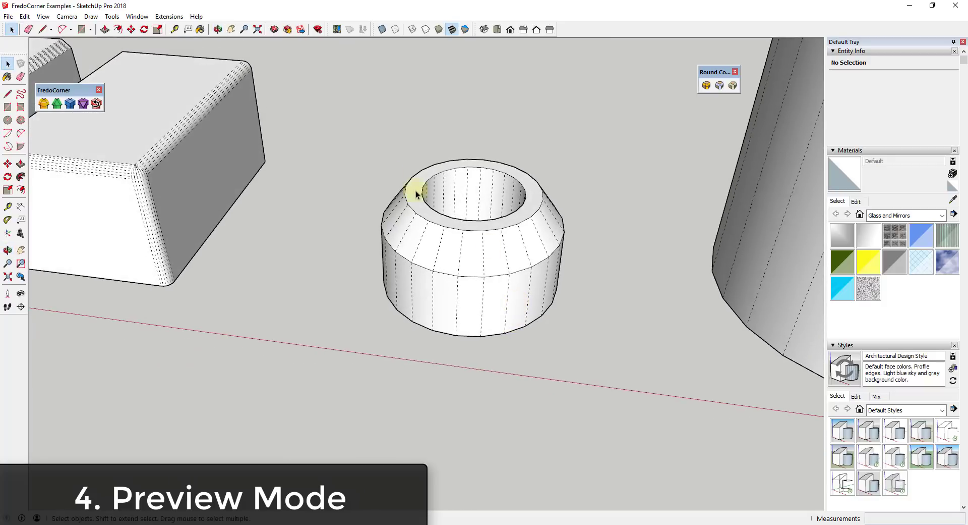
pyautogui.moveTo(345, 126); pyautogui.dragTo(623, 398)
pyautogui.moveTo(562, 342); pyautogui.dragTo(575, 279, button='middle')
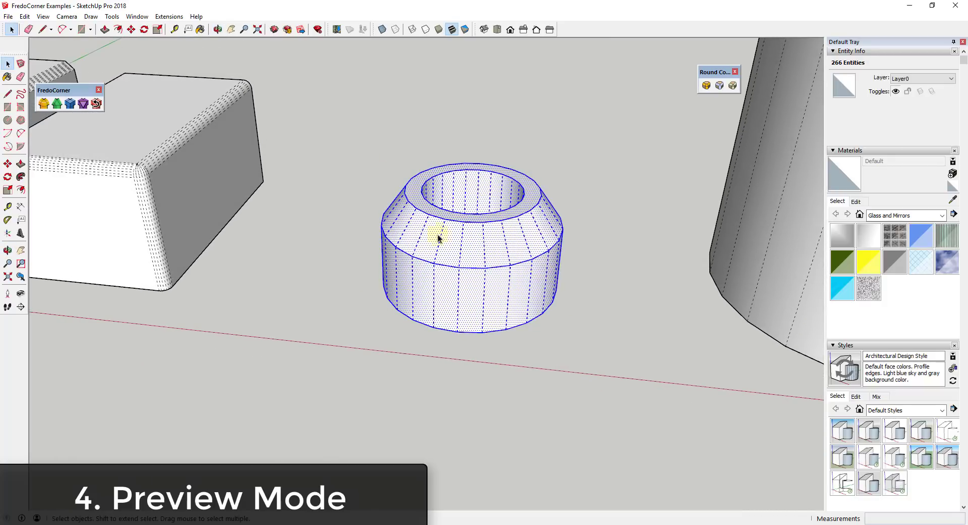
# Step: Start FredoCorner Round on the ring with preview and bring the offset to about 2 5/16"
pyautogui.click(43, 104)
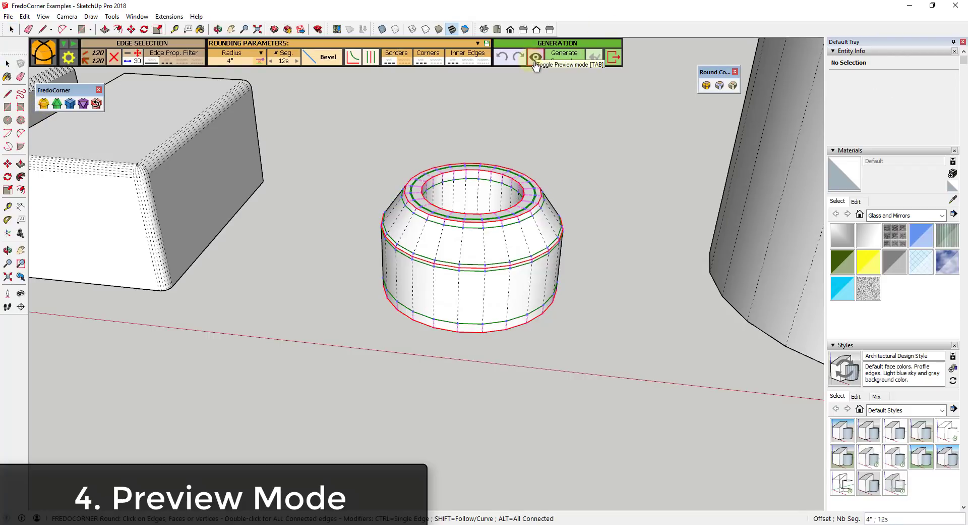
pyautogui.click(536, 58)
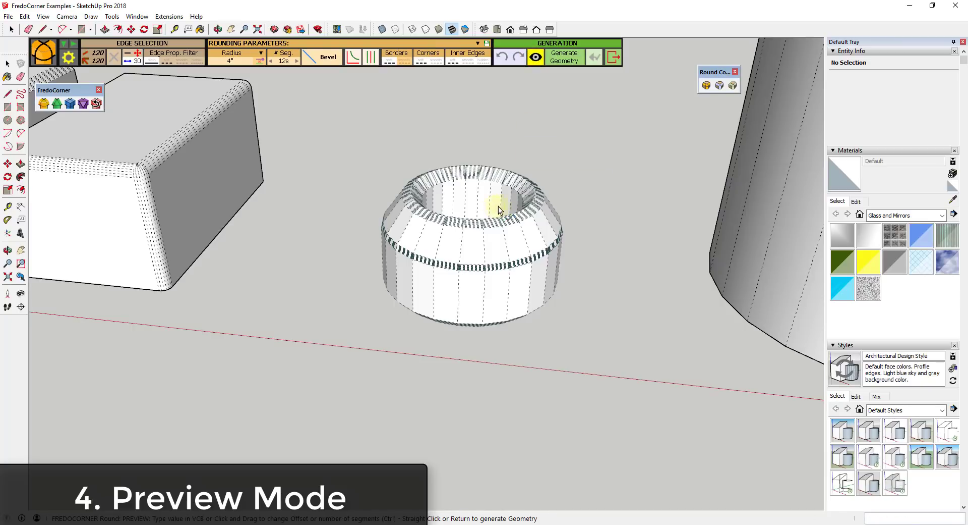
pyautogui.scroll(3, 525, 210)
pyautogui.scroll(-3, 531, 210)
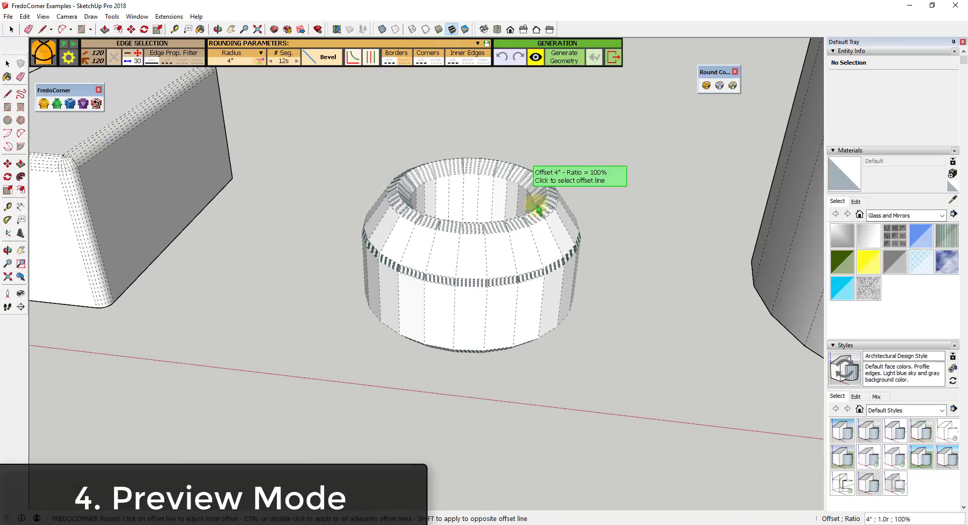
pyautogui.scroll(2, 625, 203)
pyautogui.moveTo(643, 177); pyautogui.dragTo(642, 225)
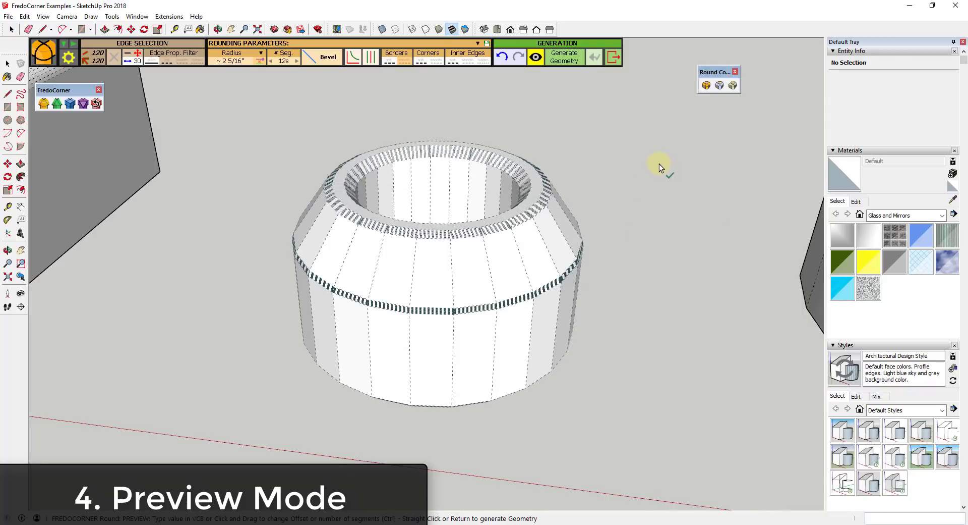
pyautogui.moveTo(658, 163); pyautogui.dragTo(658, 218)
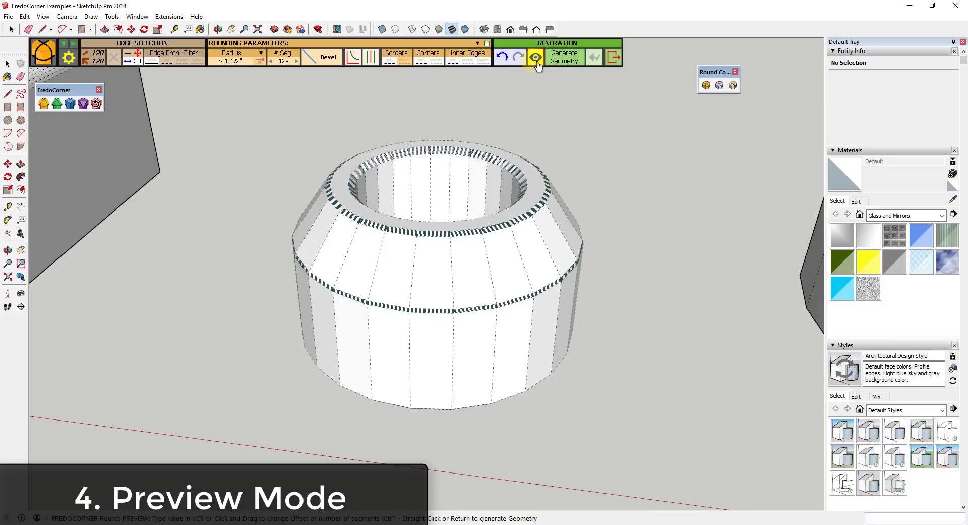
# Step: Refine the rounding radius to about 1 7/8" and generate the rounded geometry
pyautogui.scroll(-5, 590, 247)
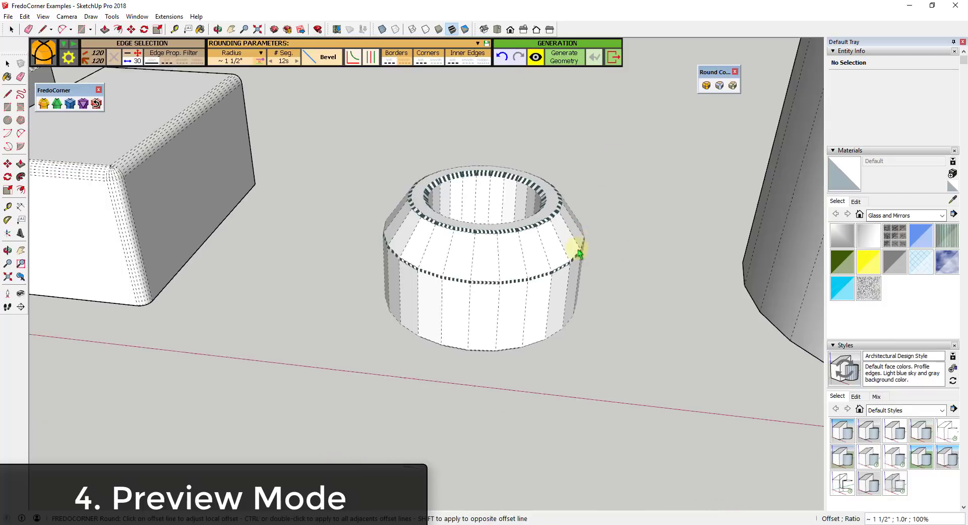
pyautogui.scroll(6, 608, 232)
pyautogui.moveTo(606, 188)
pyautogui.mouseDown()
pyautogui.moveTo(607, 174)
pyautogui.moveTo(607, 217)
pyautogui.moveTo(607, 187)
pyautogui.mouseUp()
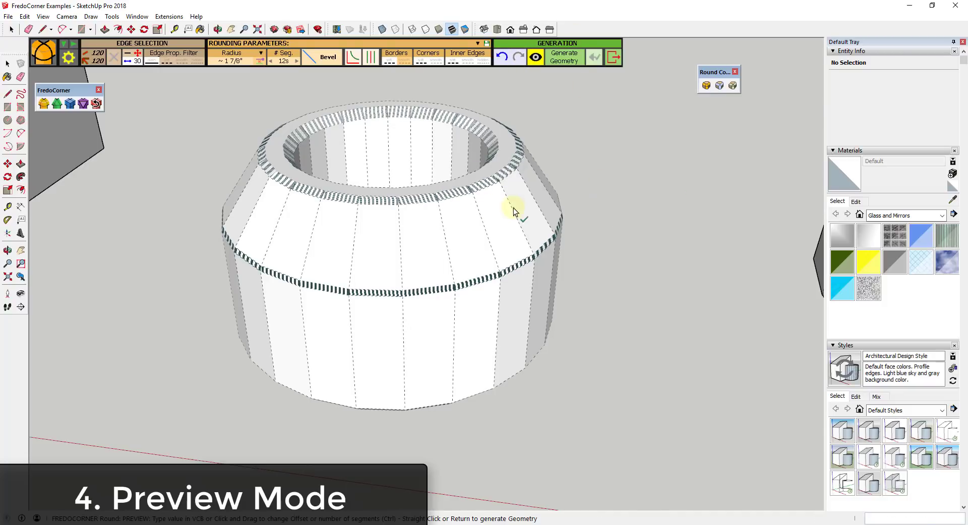
pyautogui.moveTo(513, 211); pyautogui.dragTo(400, 216, button='middle')
pyautogui.scroll(-2, 409, 215)
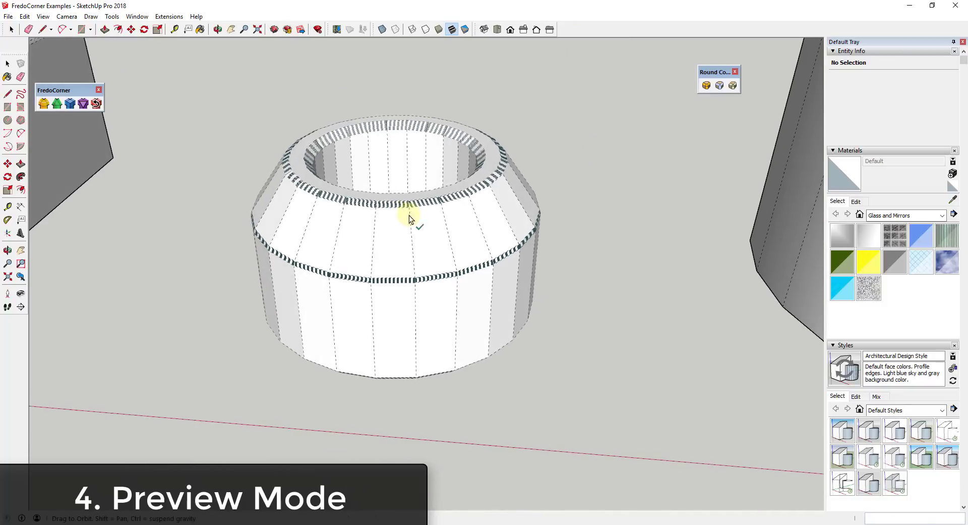
pyautogui.click(598, 212)
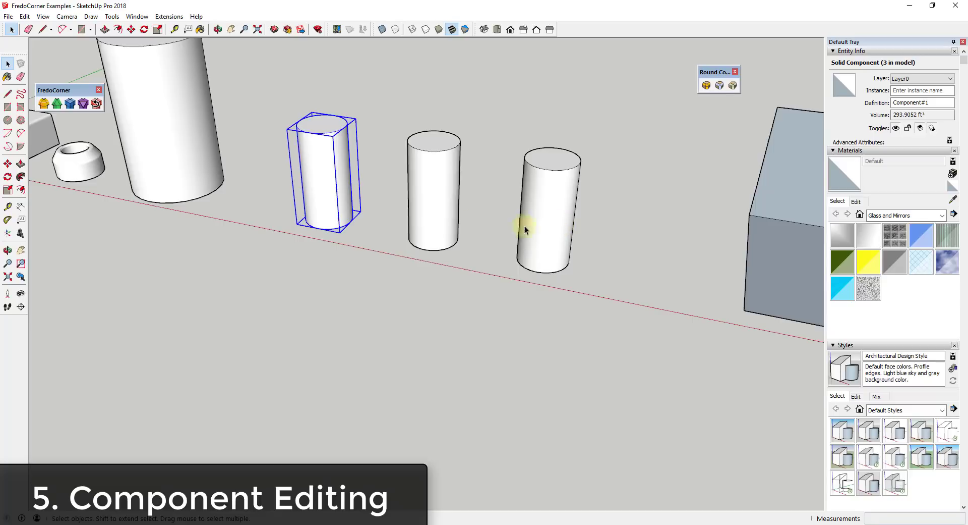
# Step: Inside the cylinder component, push the top face down about 8 1/4" so all copies shorten
pyautogui.moveTo(471, 225); pyautogui.dragTo(438, 231, button='middle')
pyautogui.scroll(2, 419, 222)
pyautogui.scroll(-4, 298, 177)
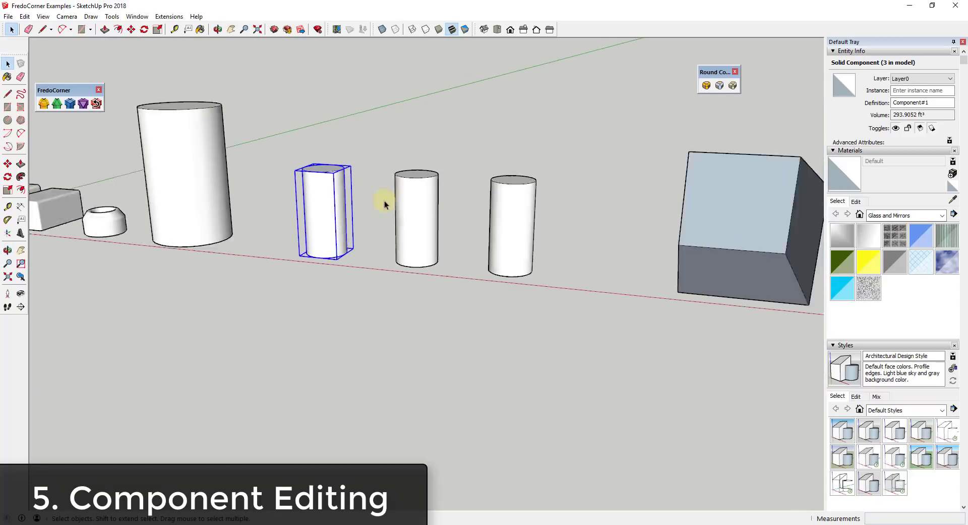
pyautogui.scroll(3, 438, 204)
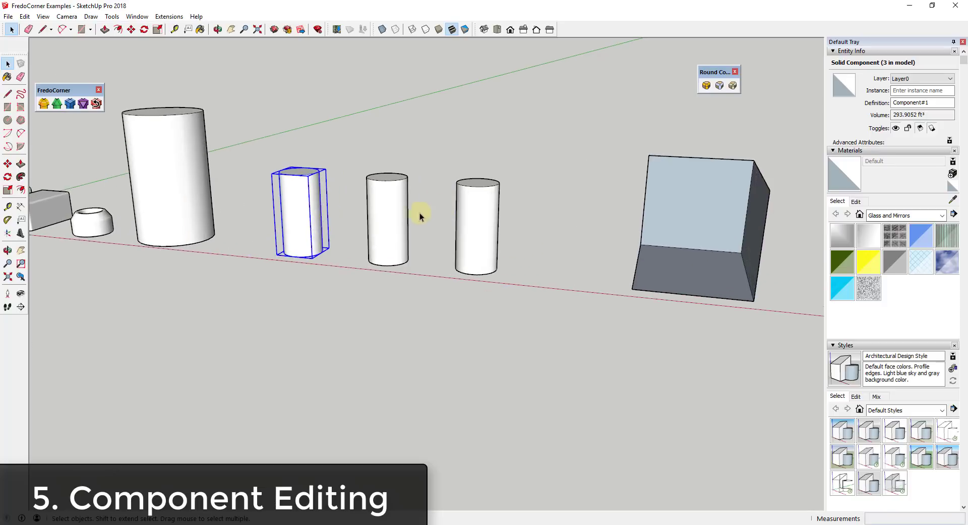
pyautogui.scroll(2, 375, 210)
pyautogui.doubleClick(300, 207)
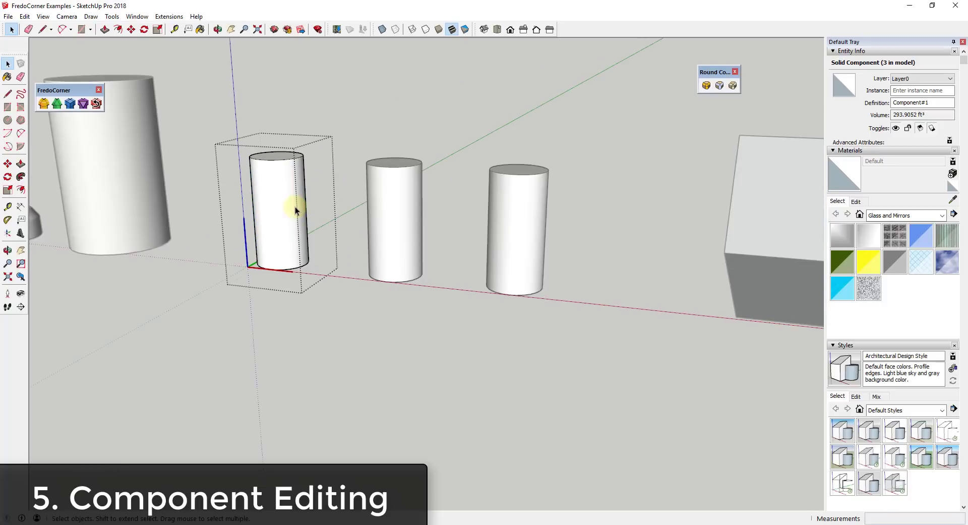
pyautogui.click(273, 161)
pyautogui.press('p')
pyautogui.click(275, 159)
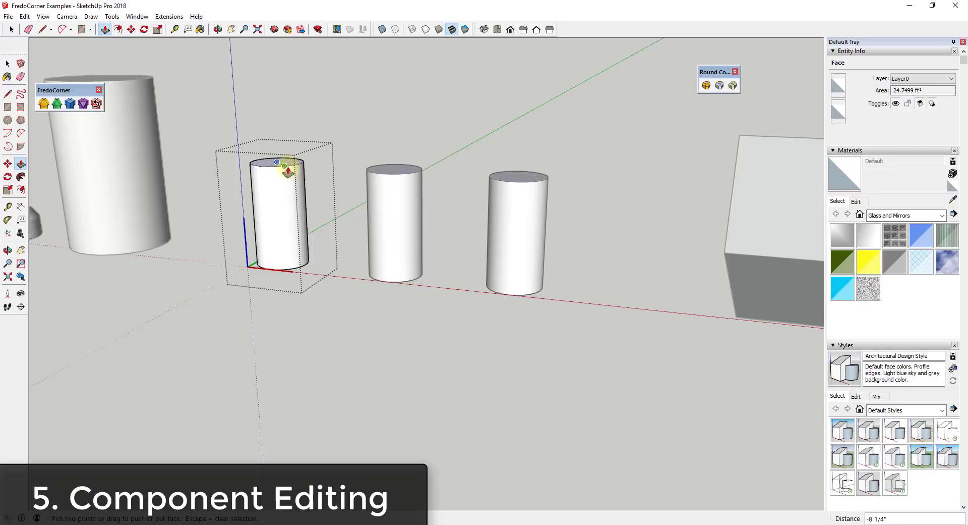
pyautogui.press('Escape')
pyautogui.moveTo(287, 170); pyautogui.dragTo(194, 207, button='middle')
pyautogui.click(323, 174)
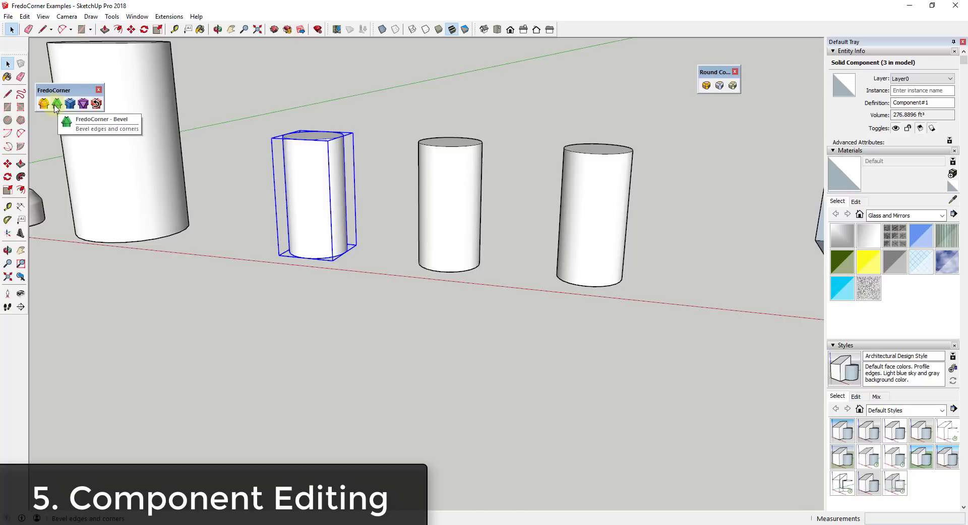
# Step: Bevel the three cylinders with FredoCorner, growing the offset to about 1' 7 1/2", and generate
pyautogui.click(58, 105)
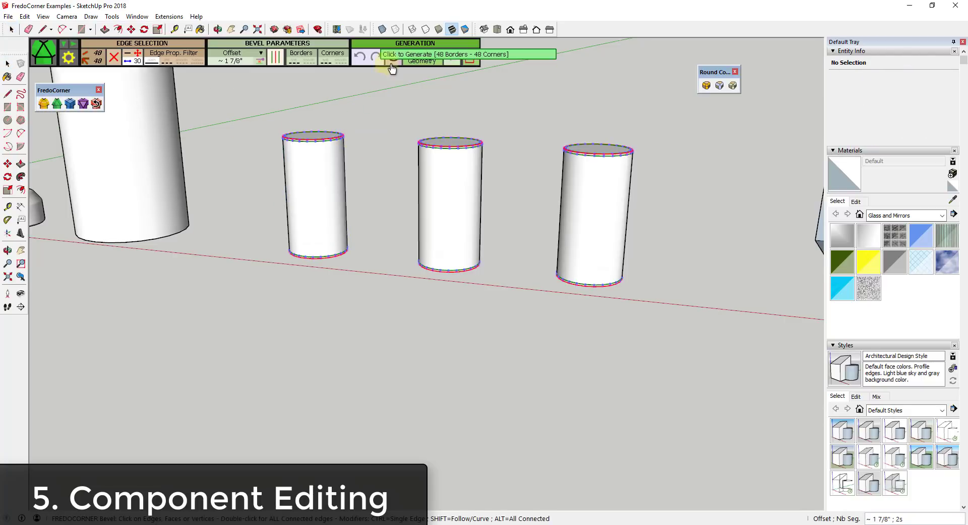
pyautogui.click(393, 57)
pyautogui.moveTo(358, 191); pyautogui.dragTo(358, 123)
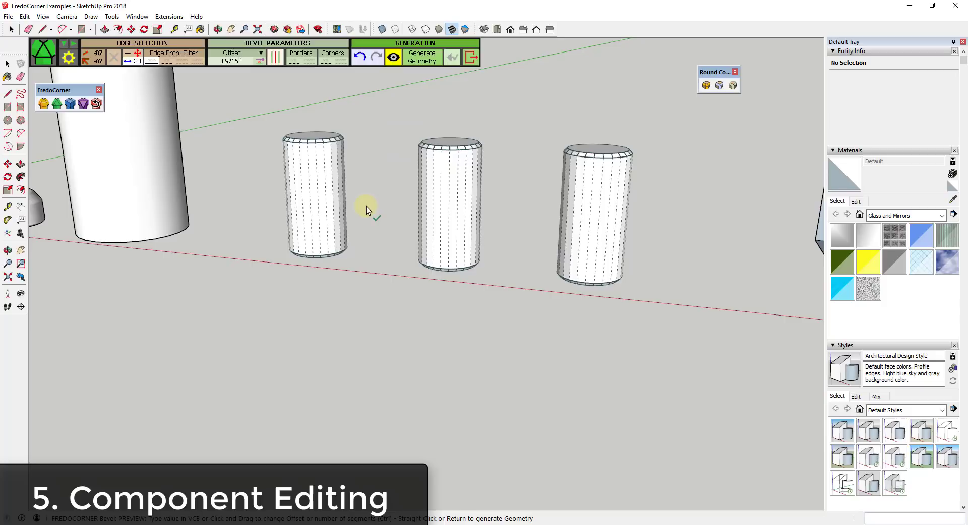
pyautogui.moveTo(366, 206); pyautogui.dragTo(357, 145)
pyautogui.moveTo(373, 207); pyautogui.dragTo(371, 139)
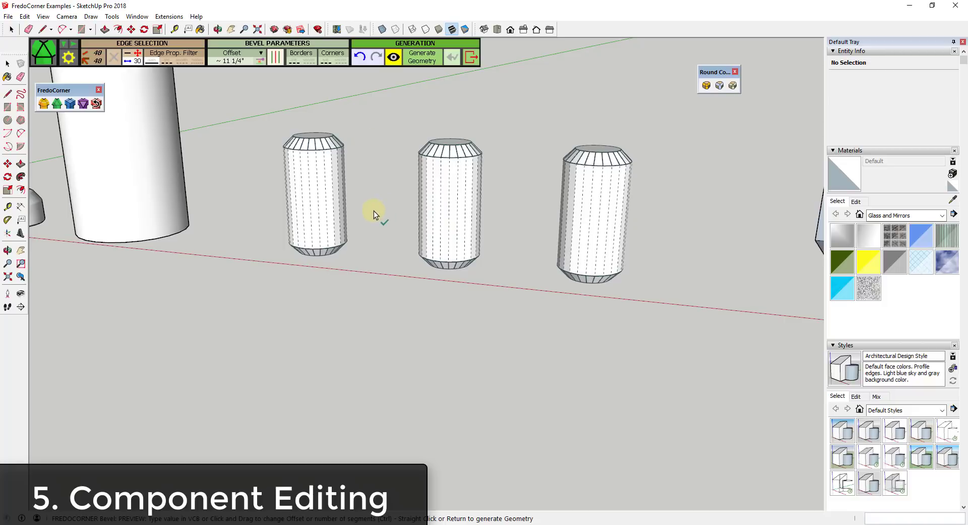
pyautogui.moveTo(374, 210); pyautogui.dragTo(371, 170)
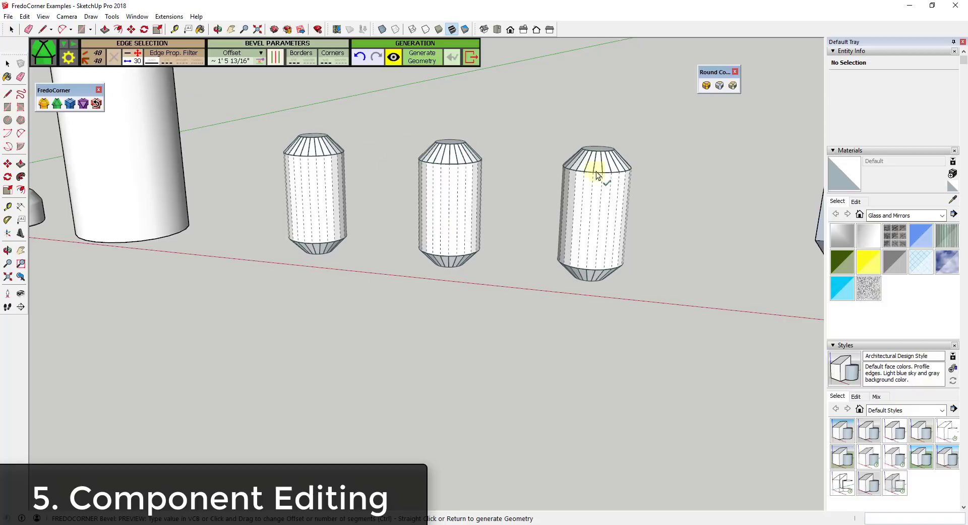
pyautogui.moveTo(623, 144)
pyautogui.mouseDown(button='middle')
pyautogui.moveTo(609, 186)
pyautogui.moveTo(625, 158)
pyautogui.moveTo(620, 167)
pyautogui.mouseUp(button='middle')
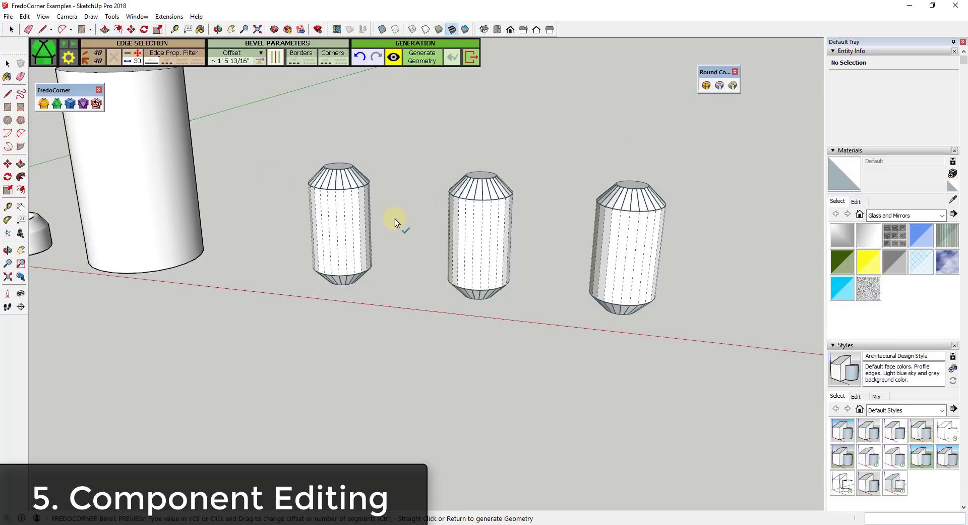
pyautogui.moveTo(394, 220)
pyautogui.mouseDown()
pyautogui.moveTo(395, 192)
pyautogui.moveTo(391, 222)
pyautogui.moveTo(391, 195)
pyautogui.moveTo(392, 210)
pyautogui.mouseUp()
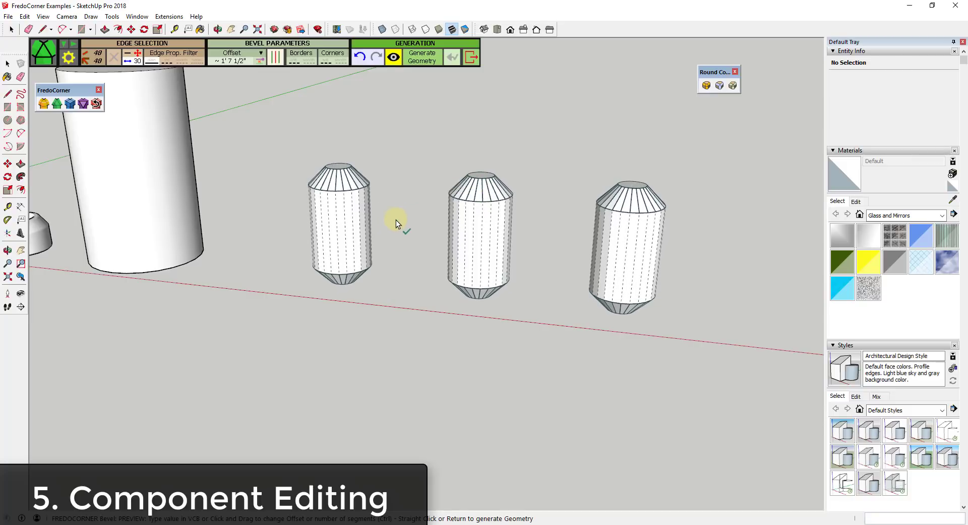
pyautogui.click(403, 220)
pyautogui.scroll(-3, 405, 222)
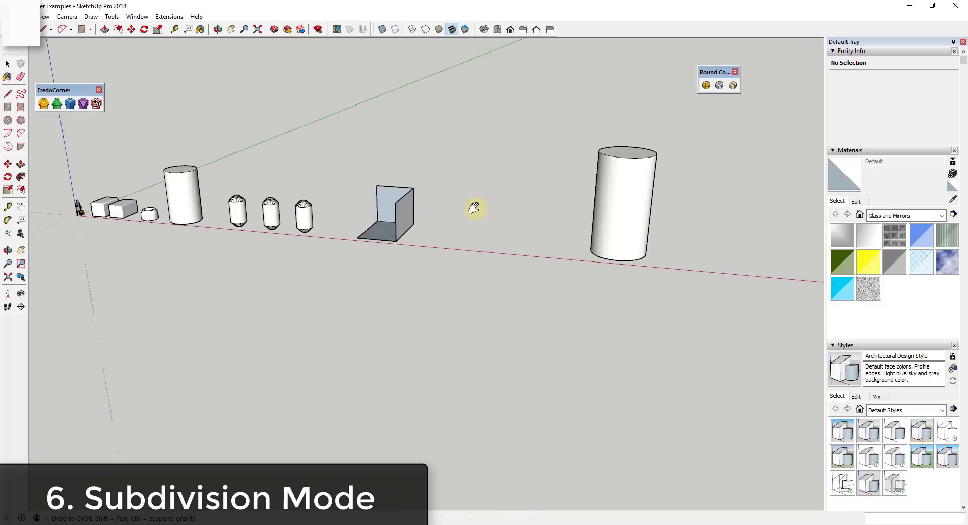
# Step: Select the cube and show the SUbD toolbar
pyautogui.moveTo(473, 210); pyautogui.dragTo(573, 210, button='middle')
pyautogui.click(475, 205)
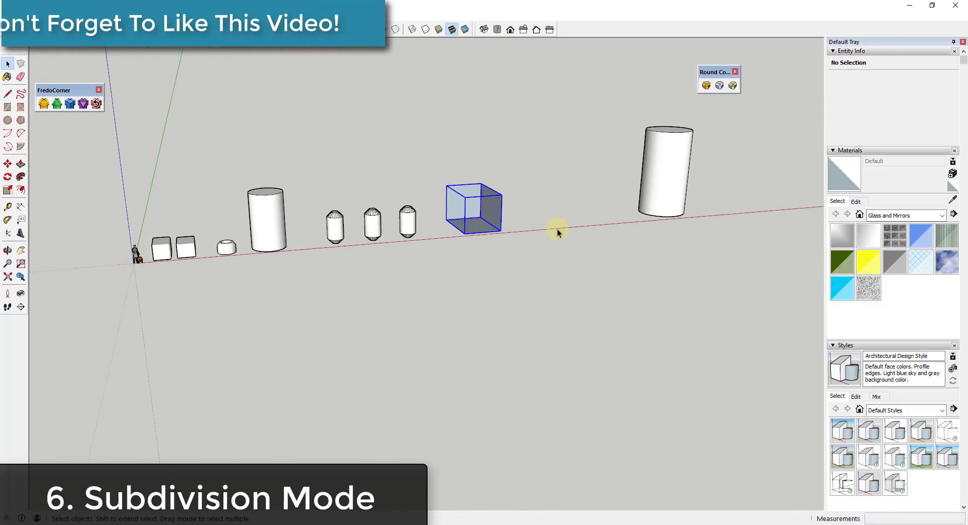
pyautogui.scroll(3, 558, 231)
pyautogui.moveTo(523, 228); pyautogui.dragTo(487, 225, button='middle')
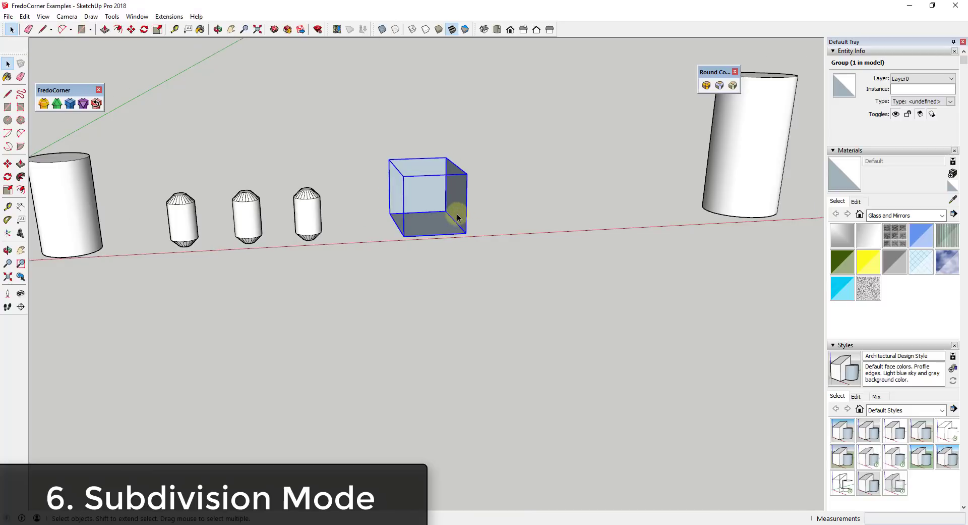
pyautogui.scroll(5, 457, 217)
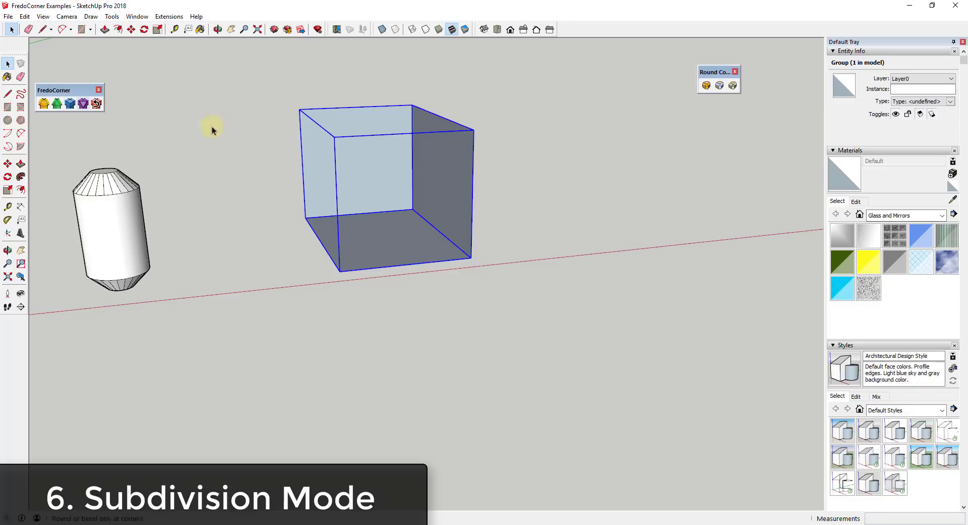
pyautogui.rightClick(586, 32)
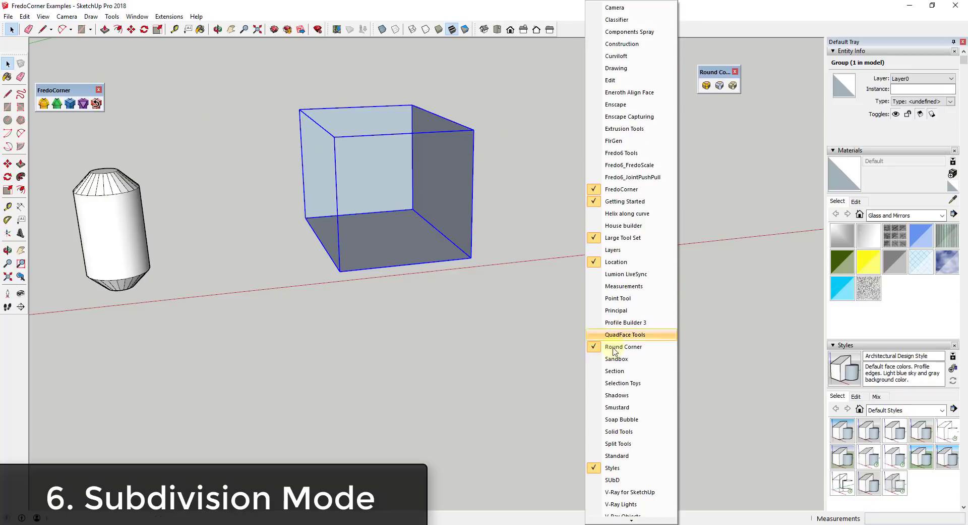
pyautogui.click(620, 479)
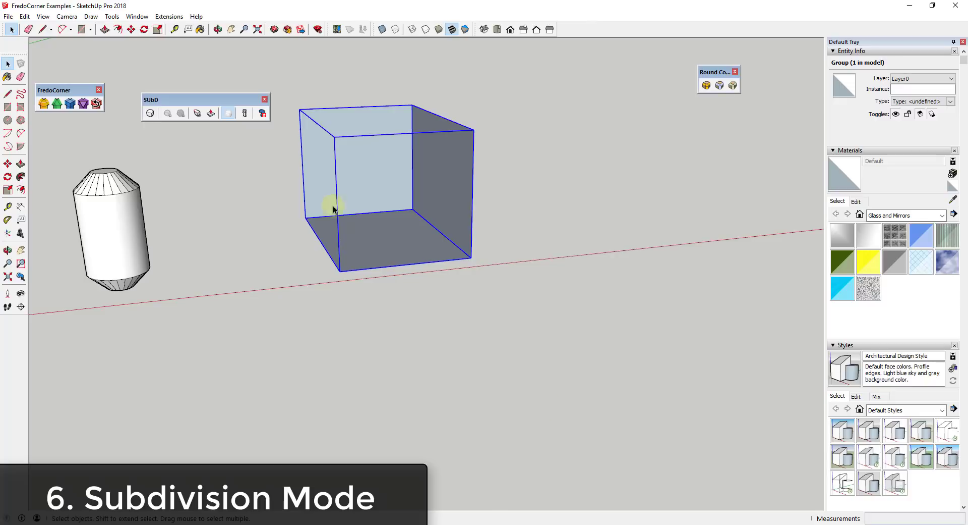
# Step: Smooth the cube with SUbD, inspect it, then toggle it back to a plain box
pyautogui.click(150, 114)
pyautogui.moveTo(521, 235); pyautogui.dragTo(316, 212, button='middle')
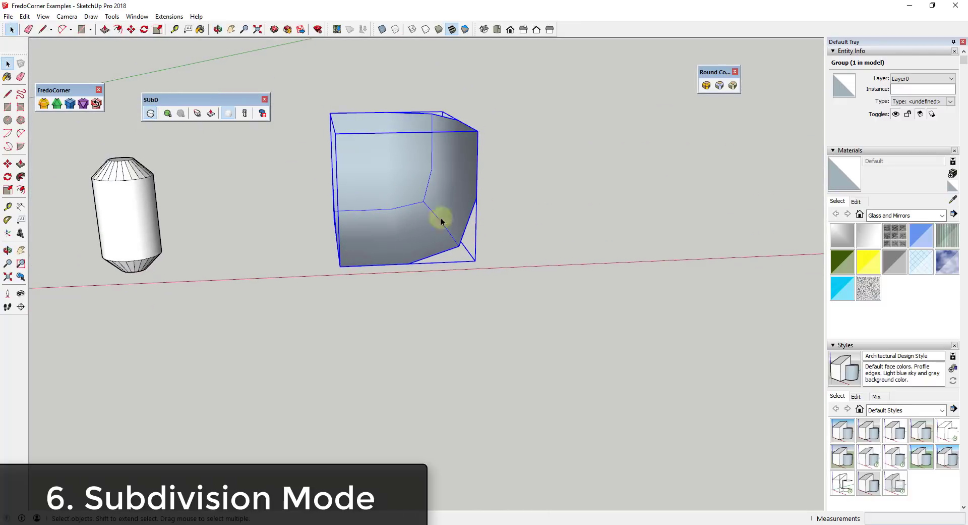
pyautogui.scroll(-3, 441, 220)
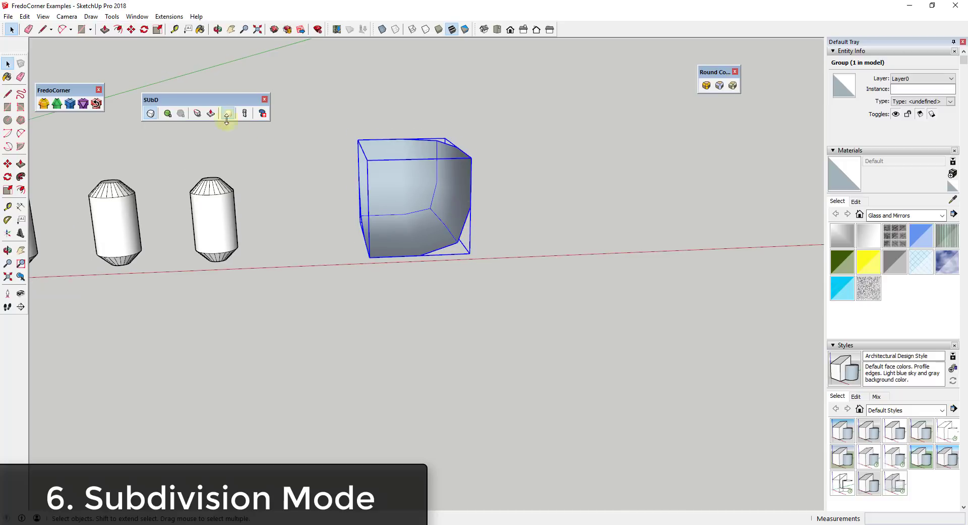
pyautogui.click(151, 114)
pyautogui.scroll(5, 435, 210)
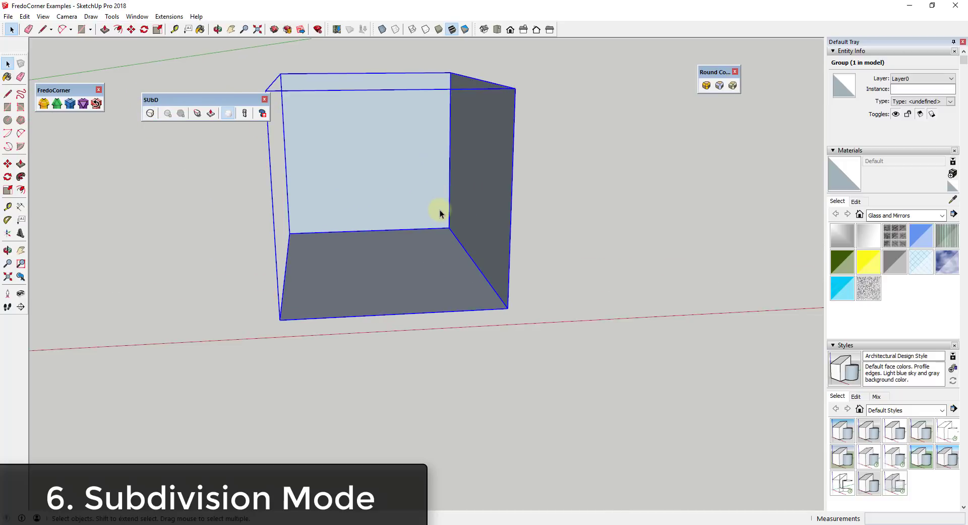
# Step: Copy the cube to the right using Move with Ctrl
pyautogui.moveTo(439, 210); pyautogui.dragTo(461, 210, button='middle')
pyautogui.scroll(-3, 373, 285)
pyautogui.press('m')
pyautogui.click(356, 288)
pyautogui.press('ctrl')
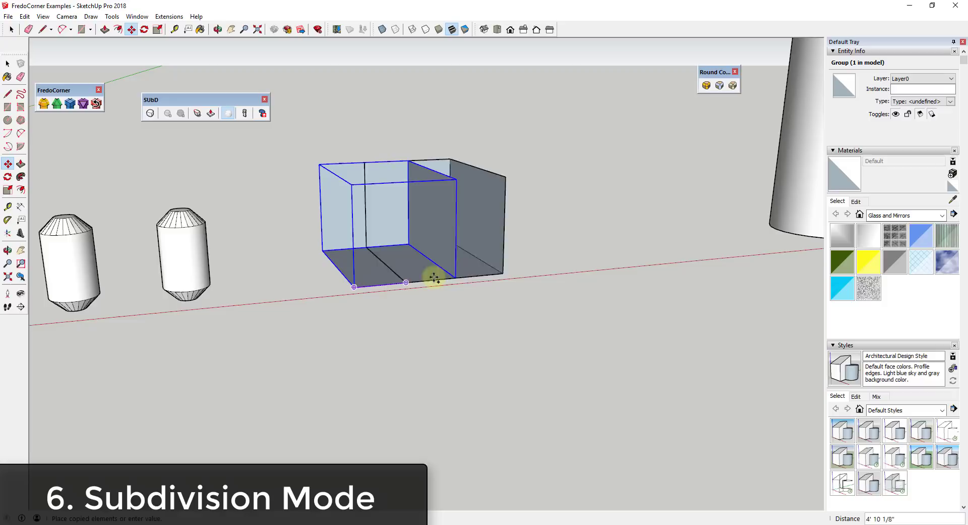
pyautogui.click(547, 268)
pyautogui.press('space')
pyautogui.scroll(2, 656, 216)
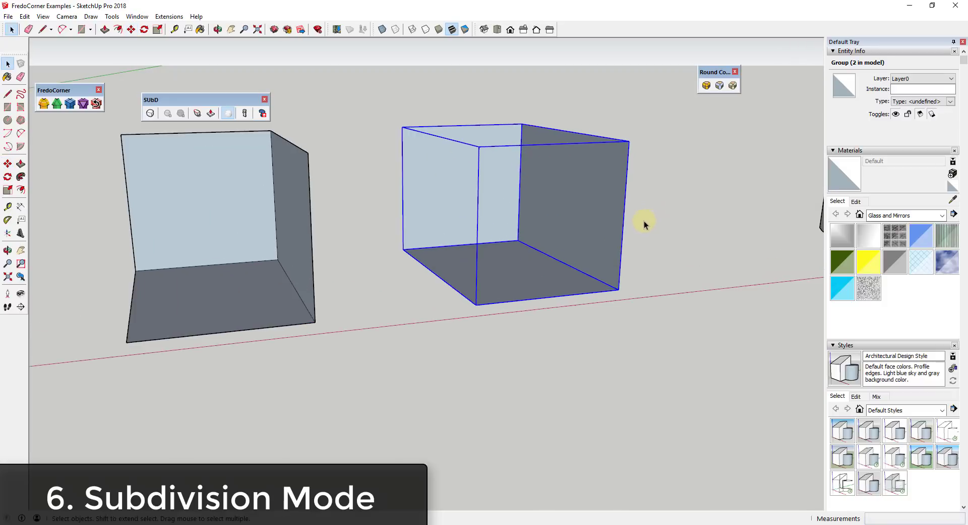
pyautogui.scroll(1, 586, 207)
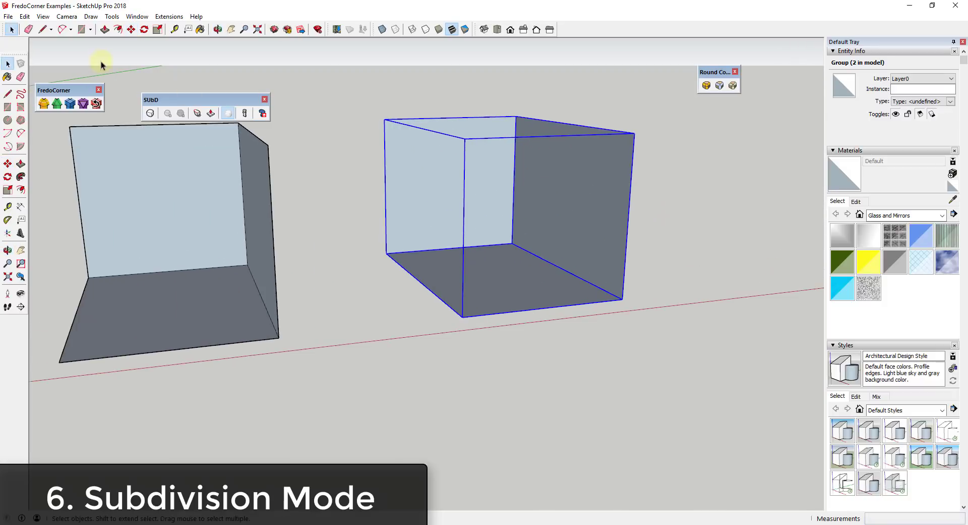
# Step: Generate FredoCorner SubDivision edge loops on the right cube at about 5' 7 3/4" offset
pyautogui.click(71, 103)
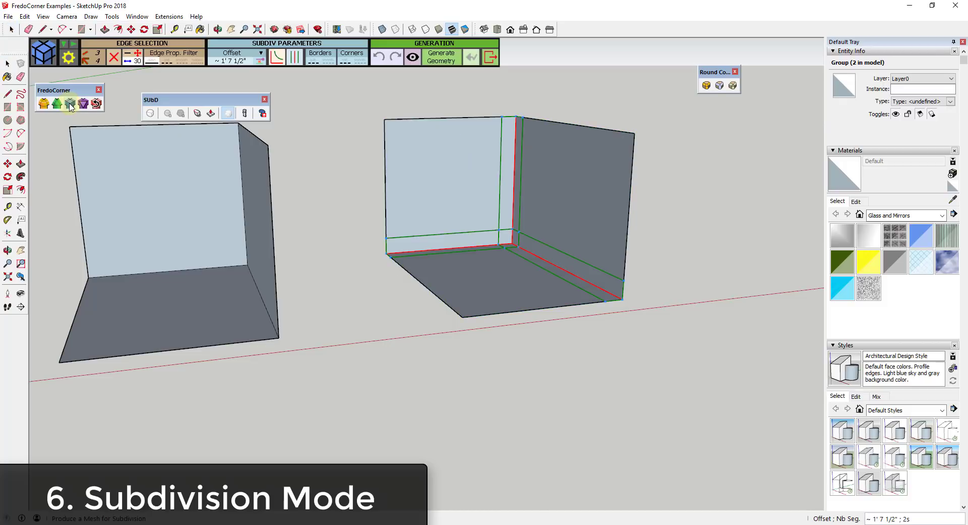
pyautogui.click(413, 59)
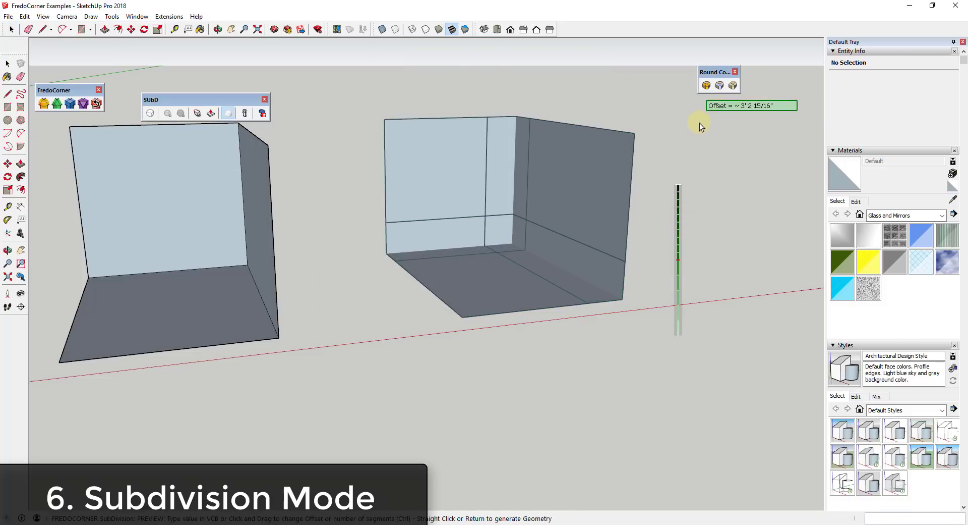
pyautogui.moveTo(682, 301); pyautogui.dragTo(694, 237)
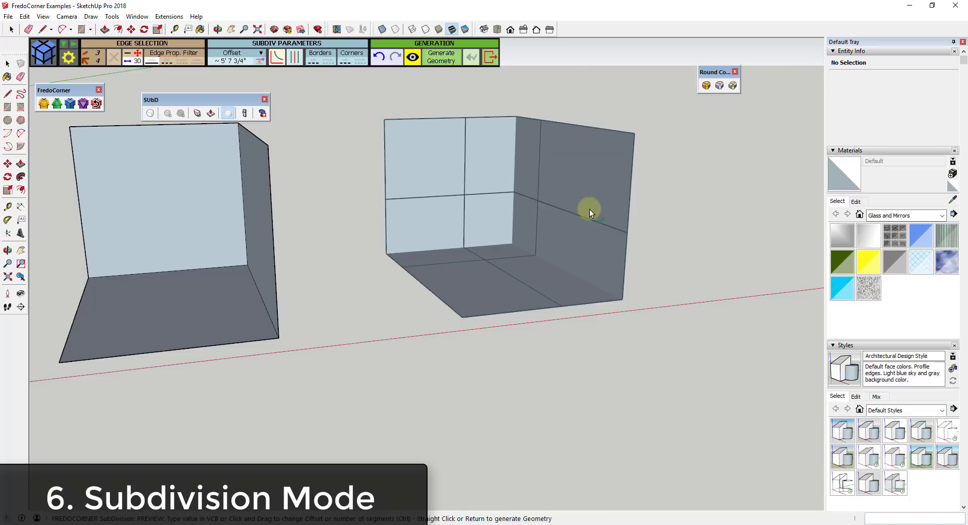
pyautogui.click(670, 278)
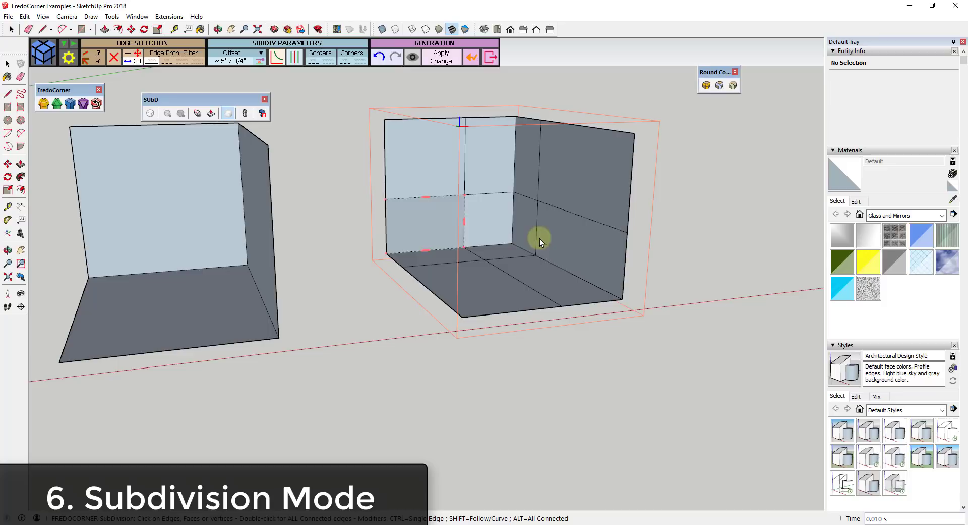
pyautogui.press('space')
# Step: Smooth the right cube and then the left box with SUbD Toggle to compare them
pyautogui.click(594, 250)
pyautogui.moveTo(594, 251); pyautogui.dragTo(569, 240, button='middle')
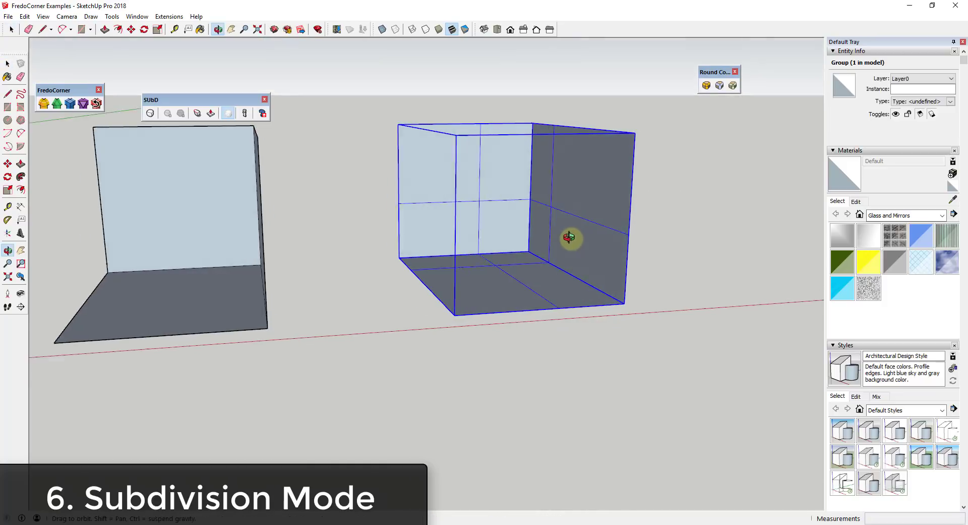
pyautogui.click(150, 114)
pyautogui.moveTo(555, 286); pyautogui.dragTo(512, 292, button='middle')
pyautogui.click(244, 265)
pyautogui.scroll(-3, 227, 244)
pyautogui.scroll(3, 227, 244)
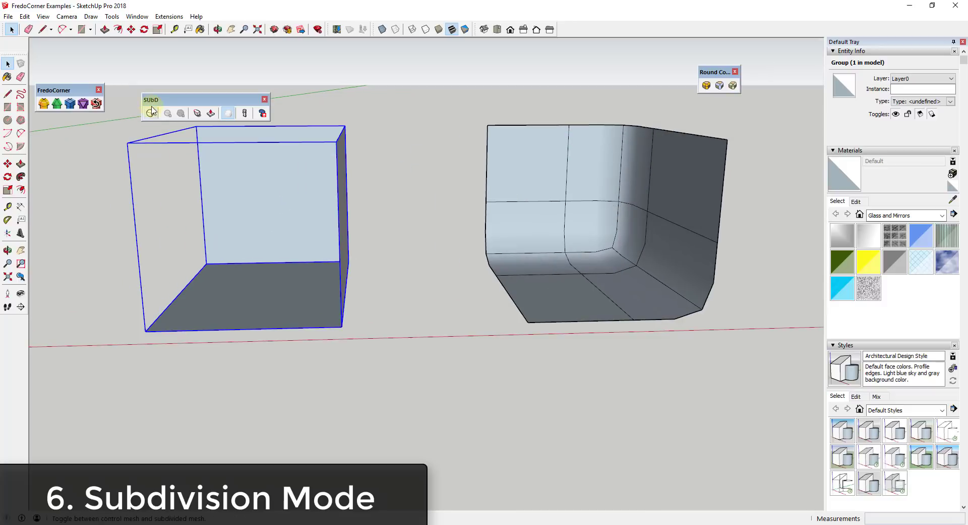
pyautogui.click(150, 113)
pyautogui.moveTo(207, 145); pyautogui.dragTo(479, 266, button='middle')
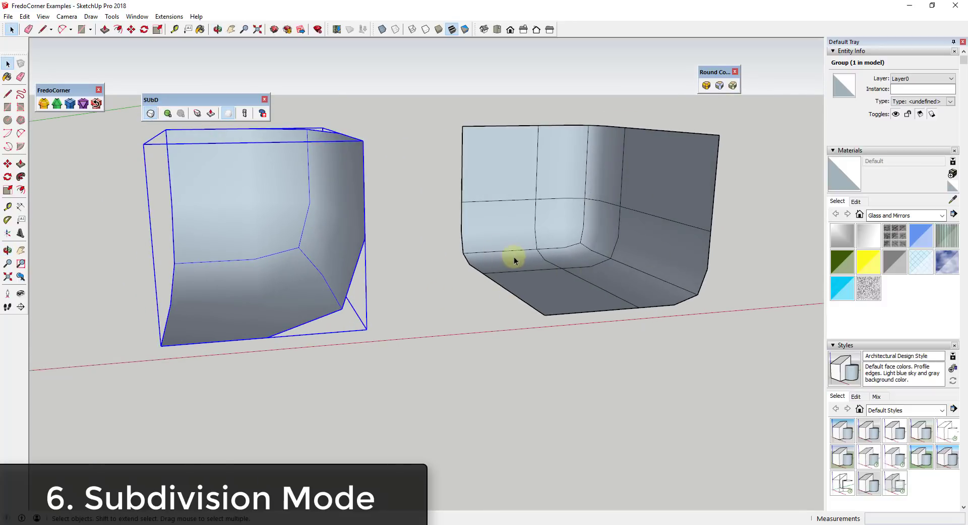
# Step: Toggle SUbD off on both boxes to return them to plain control meshes
pyautogui.moveTo(642, 285); pyautogui.dragTo(724, 306, button='middle')
pyautogui.scroll(6, 575, 268)
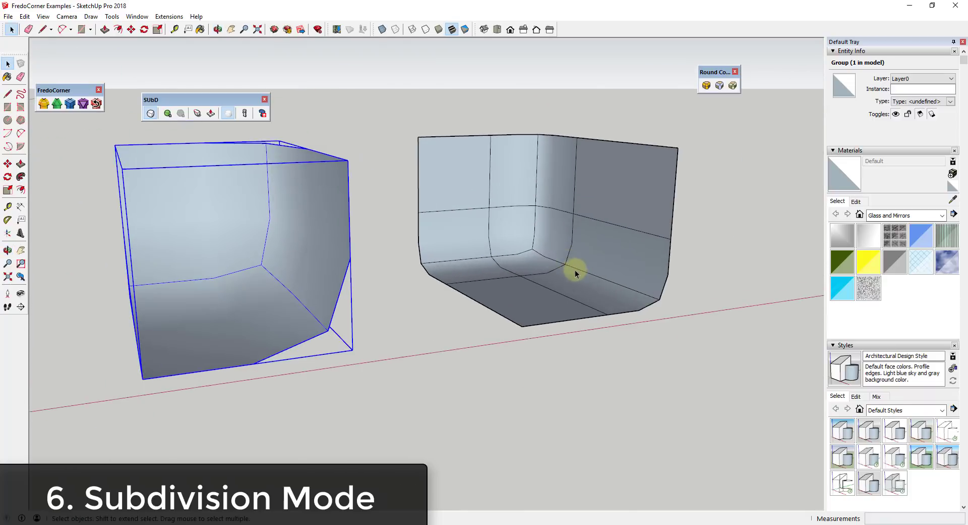
pyautogui.scroll(-5, 570, 276)
pyautogui.click(483, 230)
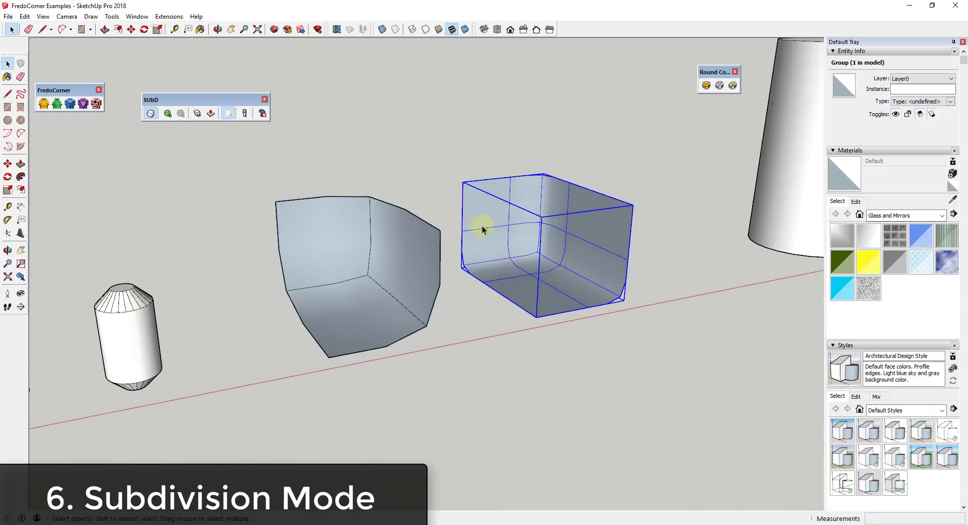
pyautogui.click(151, 116)
pyautogui.click(346, 266)
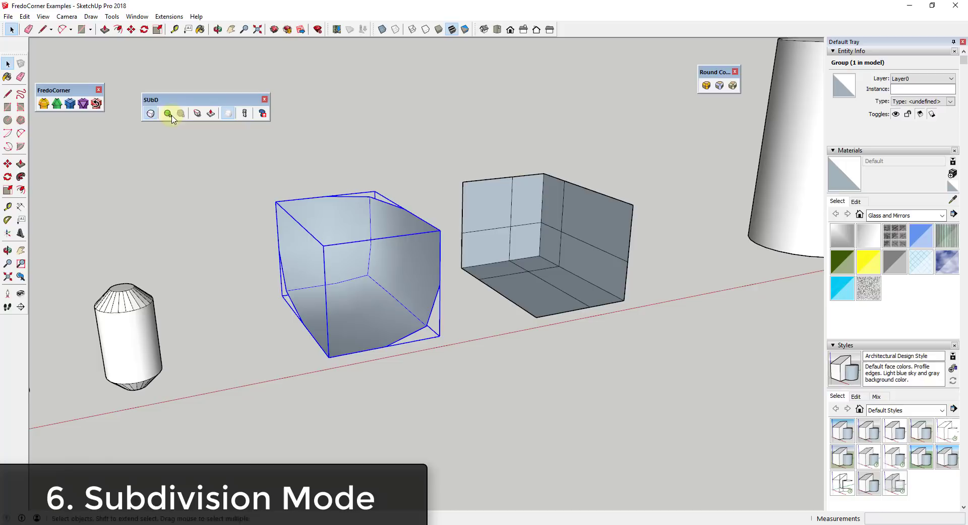
pyautogui.click(150, 113)
# Step: Zoom around the model and select the tall cylinder's surface
pyautogui.scroll(-2, 415, 246)
pyautogui.scroll(2, 361, 225)
pyautogui.scroll(2, 487, 242)
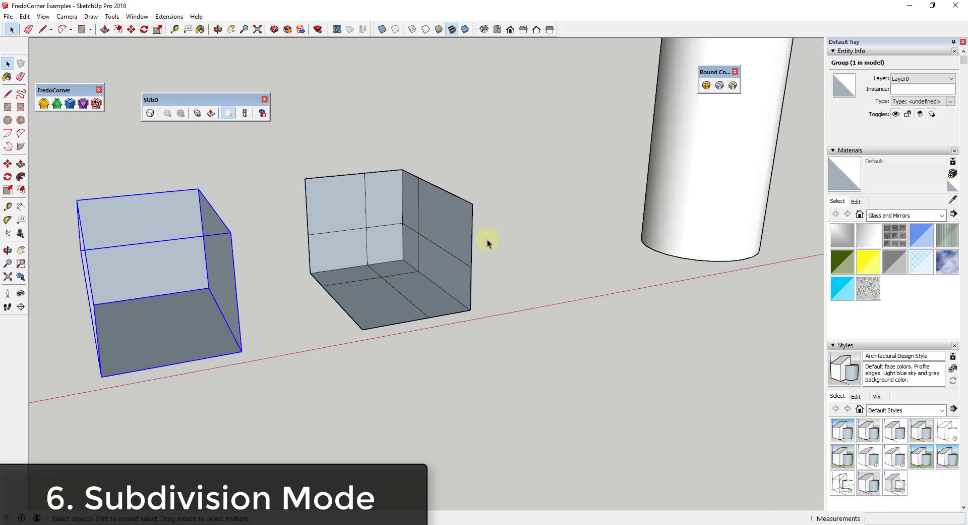
pyautogui.scroll(2, 558, 255)
pyautogui.scroll(2, 391, 263)
pyautogui.scroll(-2, 384, 252)
pyautogui.scroll(3, 566, 158)
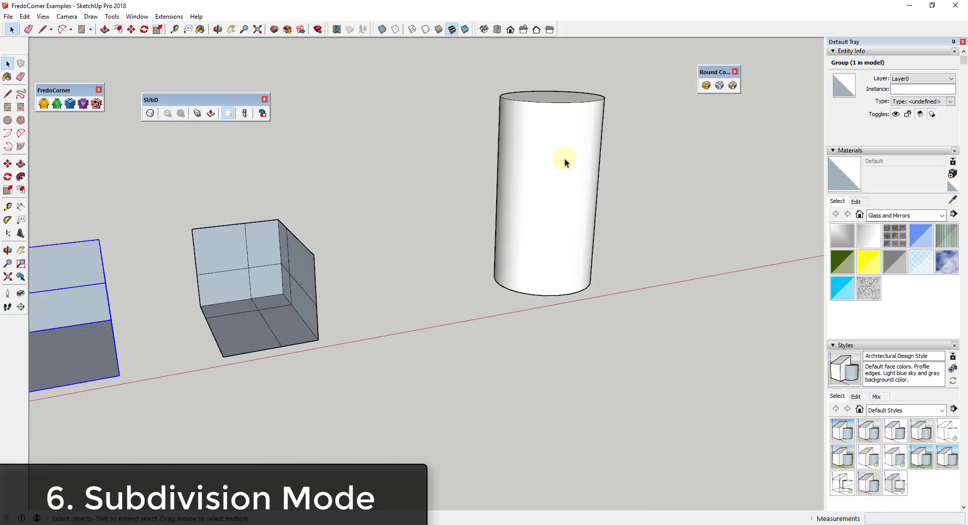
pyautogui.click(566, 158)
pyautogui.scroll(1, 573, 193)
# Step: Copy the whole cylinder to the right using Move with Ctrl
pyautogui.moveTo(451, 76); pyautogui.dragTo(712, 361)
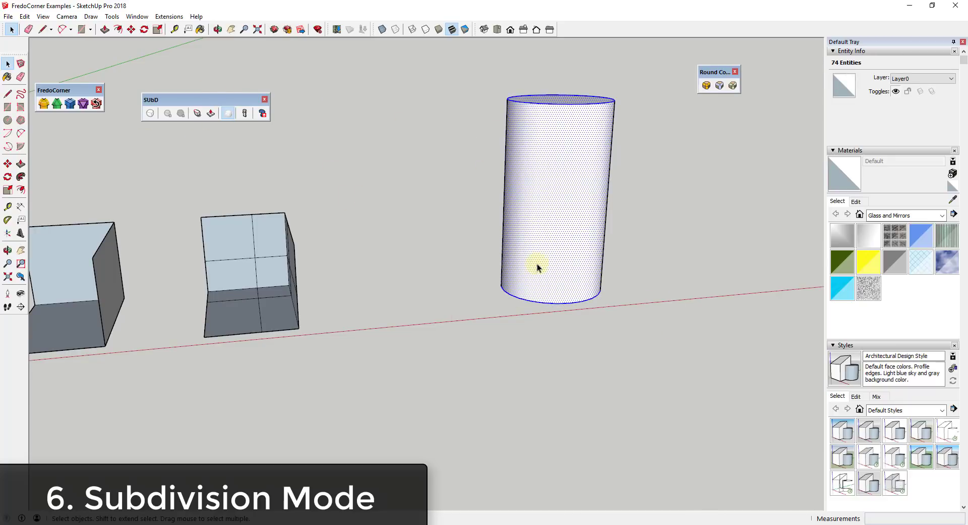
pyautogui.press('m')
pyautogui.press('ctrl')
pyautogui.click(557, 290)
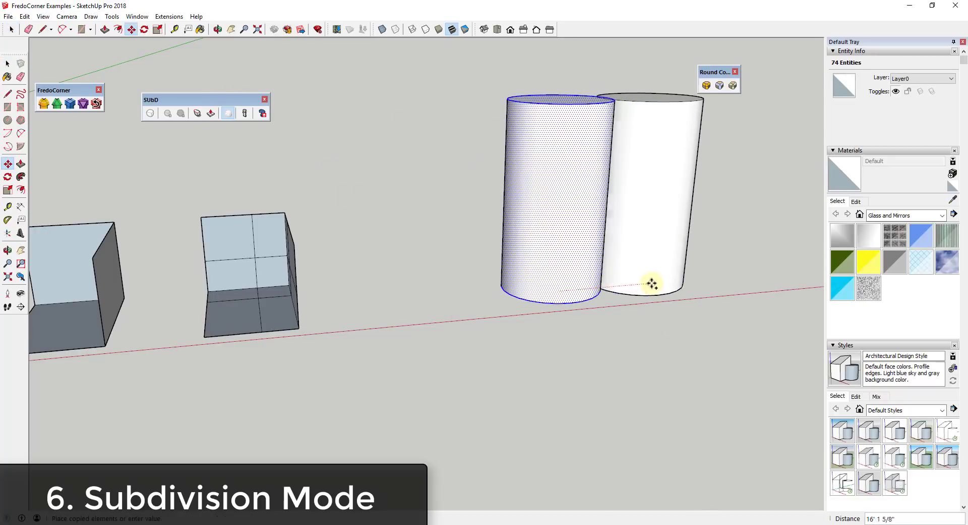
pyautogui.click(721, 272)
pyautogui.press('space')
# Step: Select all of the copied cylinder's geometry and make it a group
pyautogui.moveTo(634, 284); pyautogui.dragTo(604, 300)
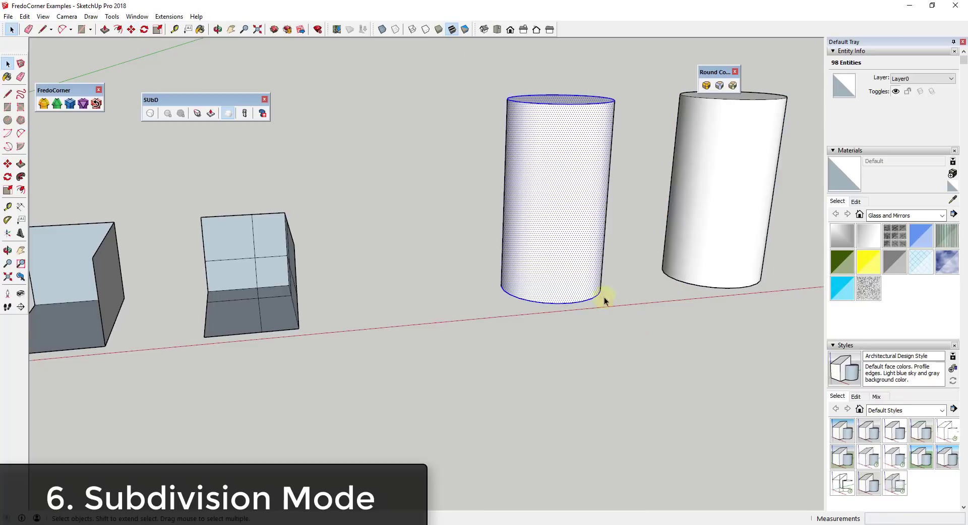
pyautogui.rightClick(544, 177)
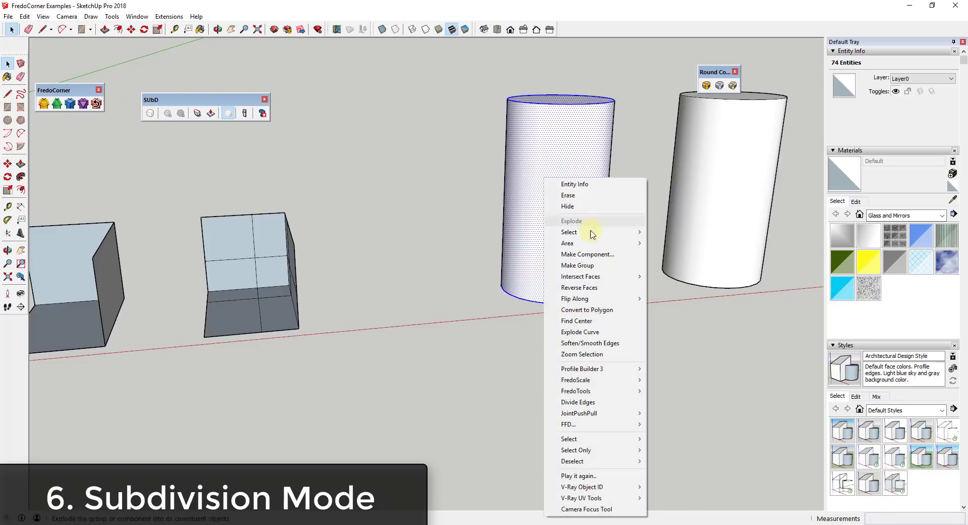
pyautogui.rightClick(714, 171)
pyautogui.press('Escape')
pyautogui.tripleClick(715, 171)
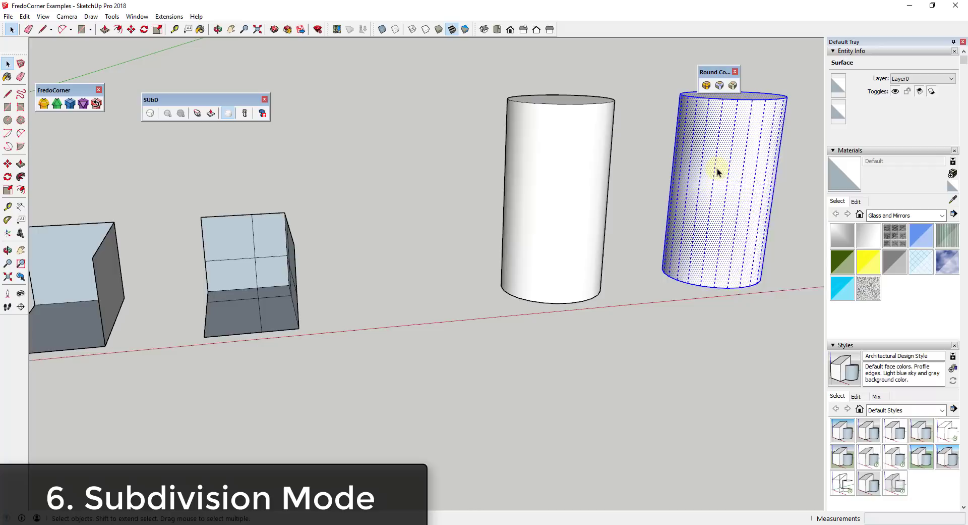
pyautogui.rightClick(717, 168)
pyautogui.click(772, 246)
# Step: Smooth the middle cylinder into a barrel with SUbD and orbit to inspect it
pyautogui.click(612, 204)
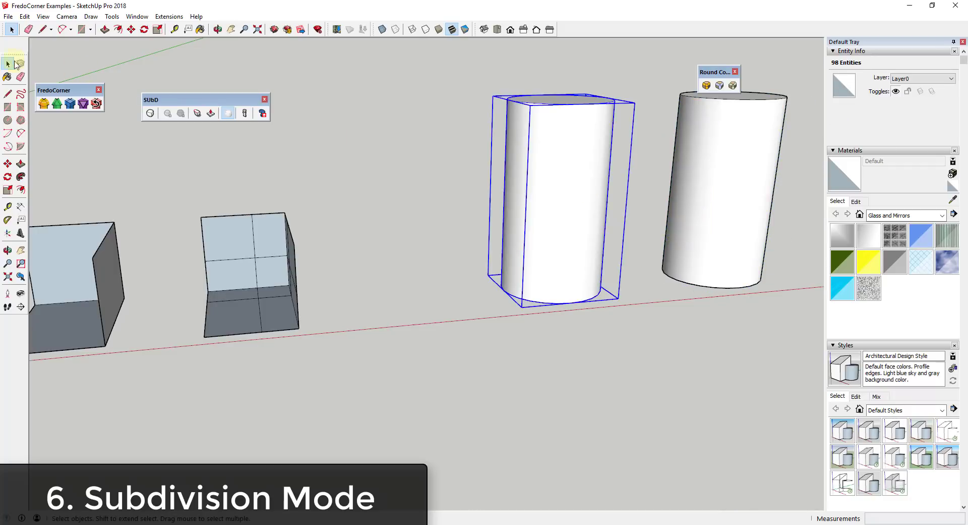
pyautogui.click(150, 112)
pyautogui.scroll(3, 579, 97)
pyautogui.moveTo(578, 117)
pyautogui.mouseDown(button='middle')
pyautogui.moveTo(557, 402)
pyautogui.moveTo(574, 109)
pyautogui.mouseUp(button='middle')
pyautogui.scroll(-3, 554, 161)
pyautogui.moveTo(523, 188); pyautogui.dragTo(599, 171, button='middle')
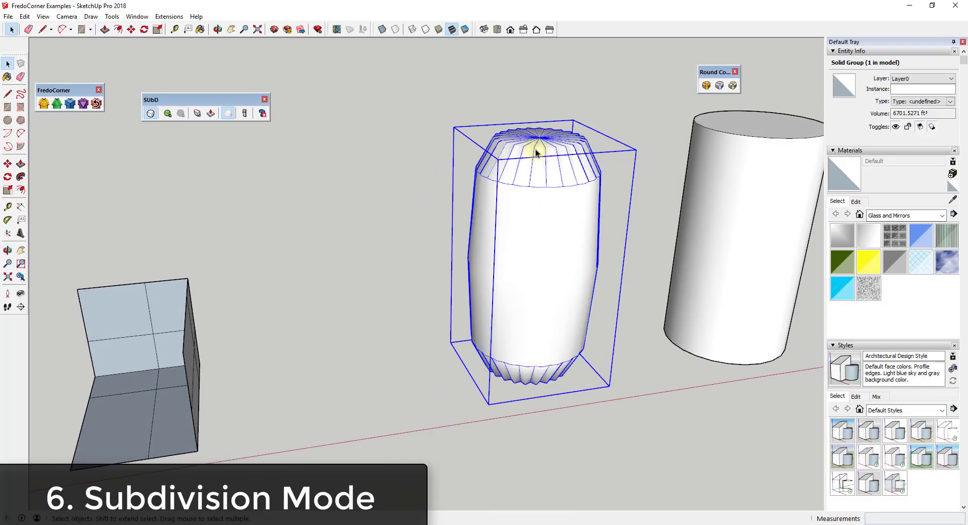
pyautogui.scroll(-3, 574, 234)
pyautogui.scroll(4, 585, 230)
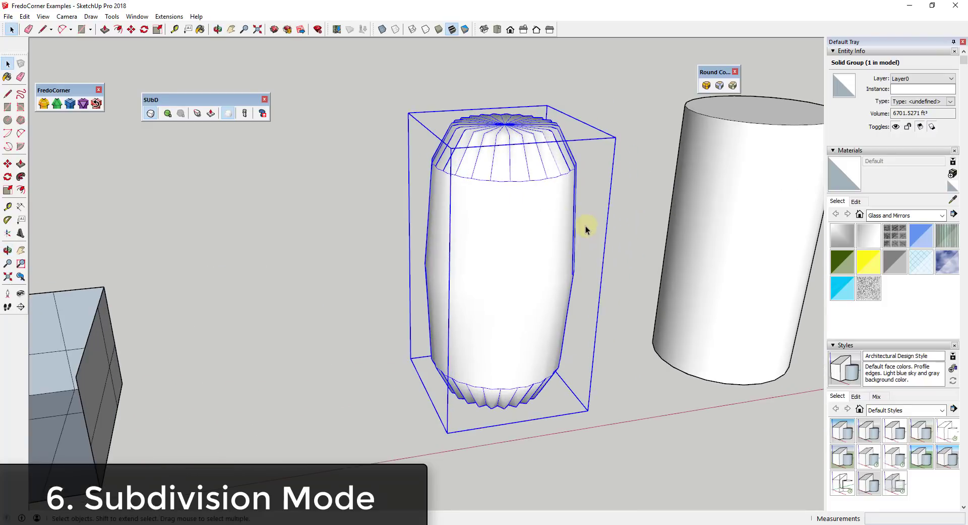
pyautogui.moveTo(492, 146); pyautogui.dragTo(368, 160, button='middle')
# Step: Apply FredoCorner SubDivision to the right cylinder, adding edge loops near its top and bottom
pyautogui.click(536, 198)
pyautogui.moveTo(679, 233); pyautogui.dragTo(671, 177, button='middle')
pyautogui.click(70, 105)
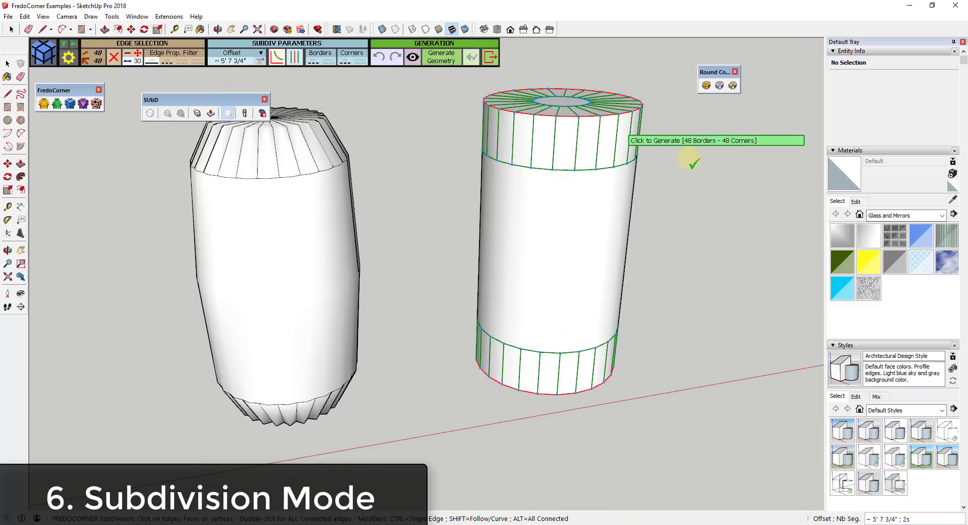
pyautogui.press('Escape')
pyautogui.moveTo(694, 165); pyautogui.dragTo(686, 217, button='middle')
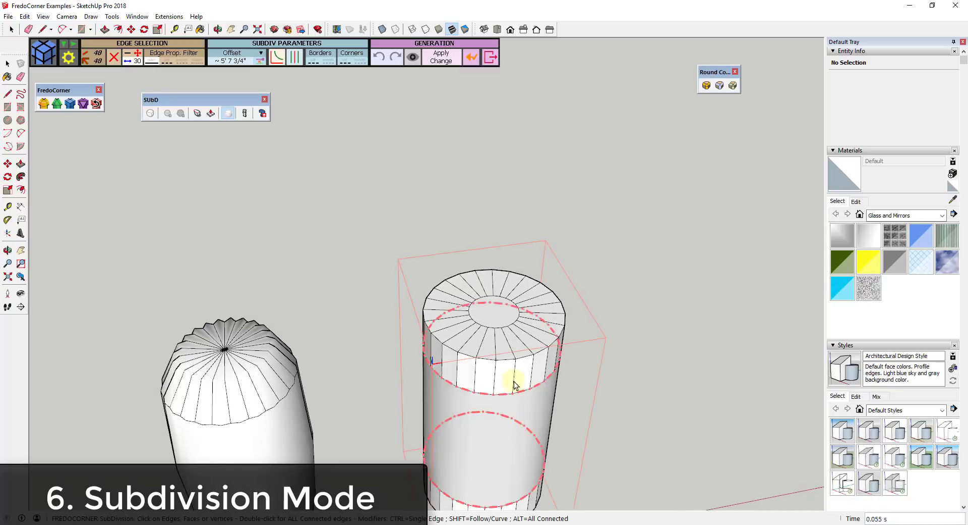
pyautogui.scroll(2, 462, 316)
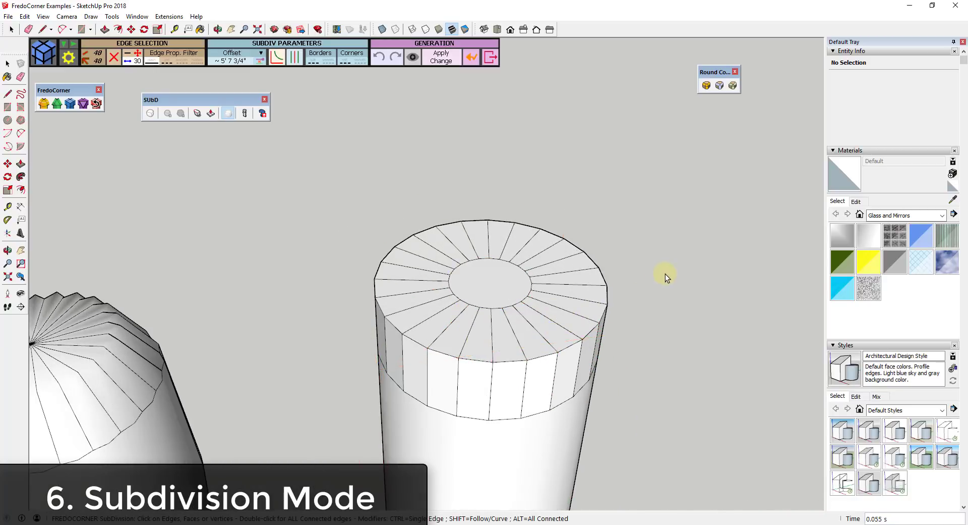
pyautogui.scroll(-3, 671, 288)
pyautogui.press('space')
# Step: Smooth the right cylinder with SUbD, raise its subdivision level, and inspect the rounded capsule
pyautogui.moveTo(701, 335); pyautogui.dragTo(672, 307, button='middle')
pyautogui.click(552, 313)
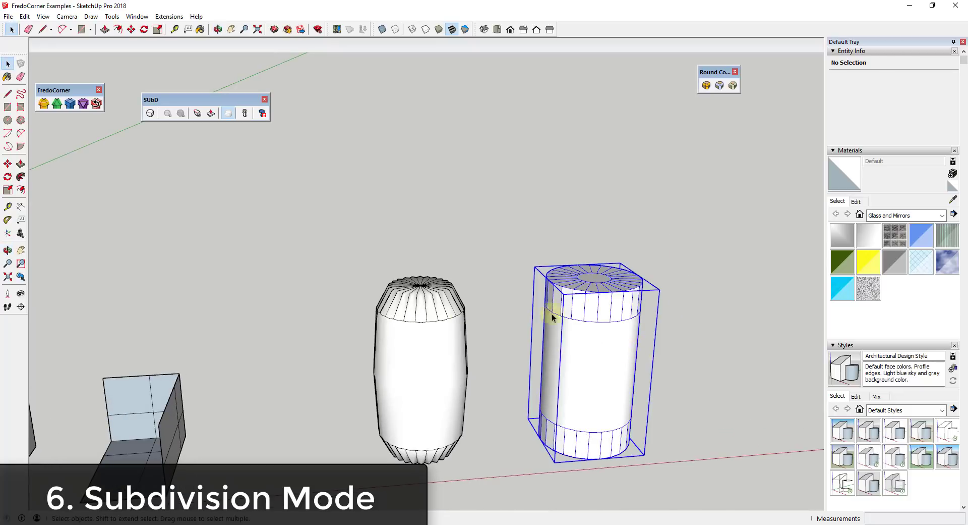
pyautogui.scroll(3, 683, 320)
pyautogui.click(151, 113)
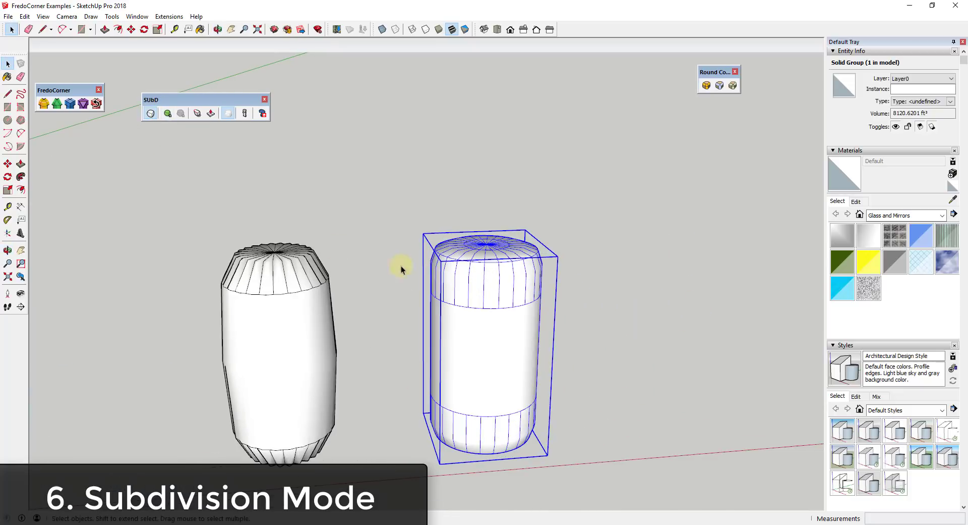
pyautogui.click(168, 114)
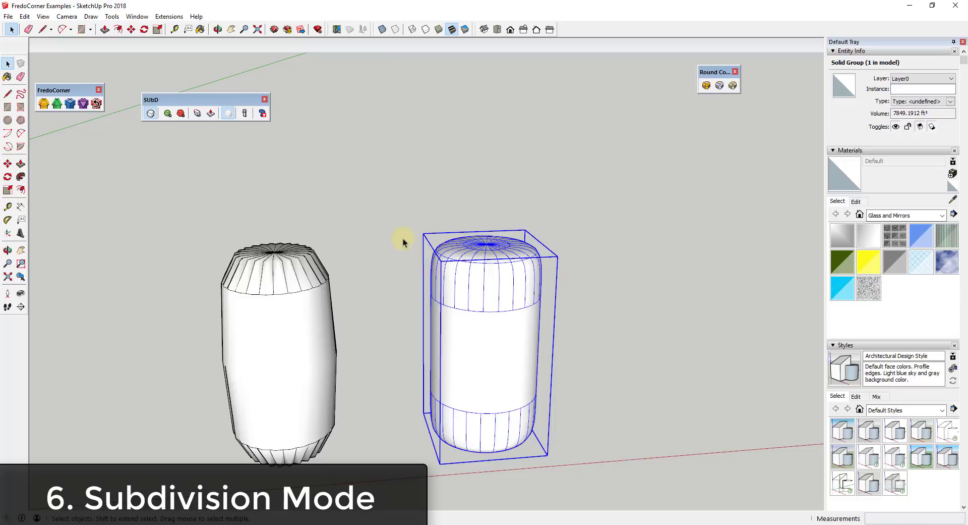
pyautogui.moveTo(404, 240); pyautogui.dragTo(488, 222, button='middle')
pyautogui.scroll(4, 472, 282)
pyautogui.scroll(-8, 488, 222)
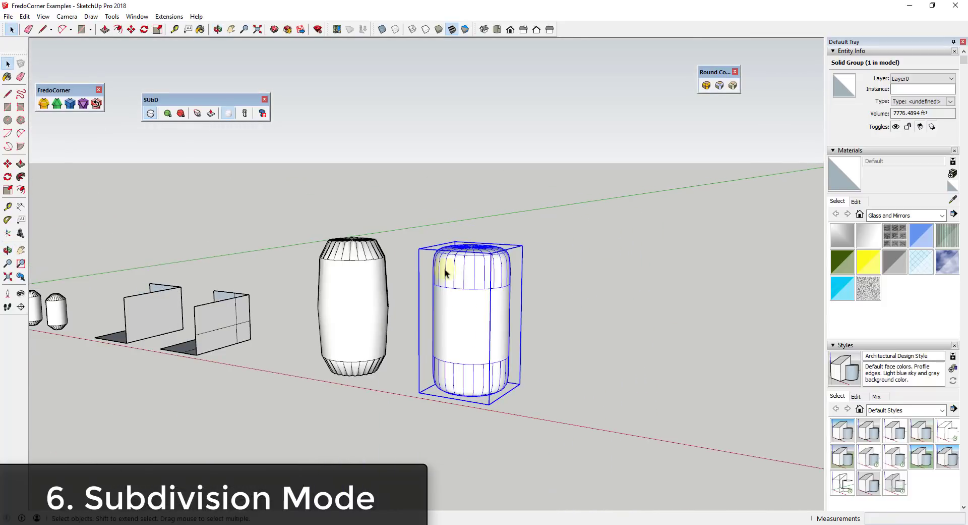
pyautogui.scroll(4, 504, 266)
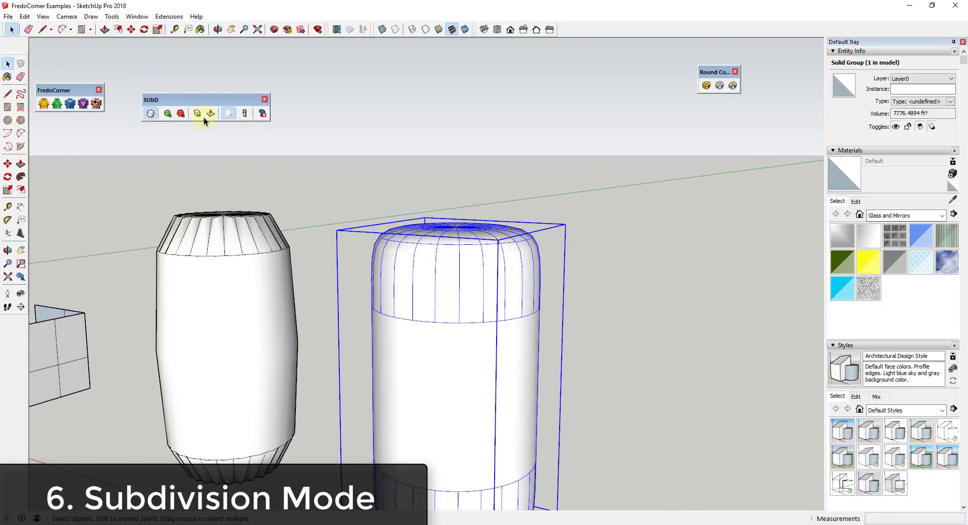
pyautogui.scroll(-6, 509, 289)
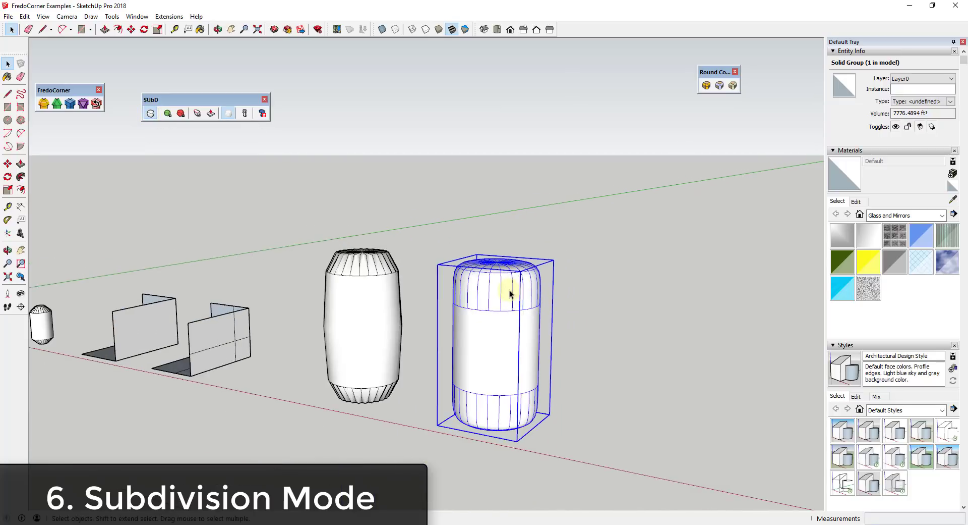
pyautogui.moveTo(530, 303); pyautogui.dragTo(611, 308, button='middle')
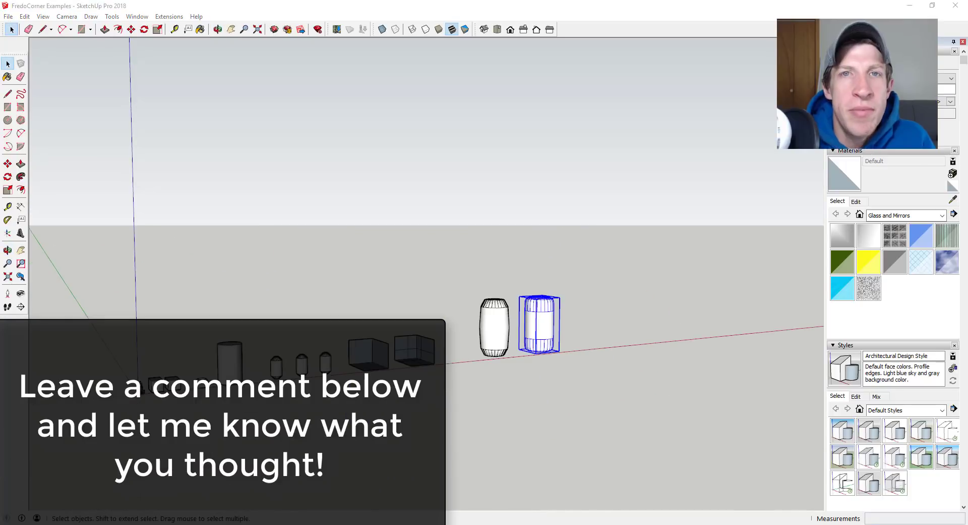